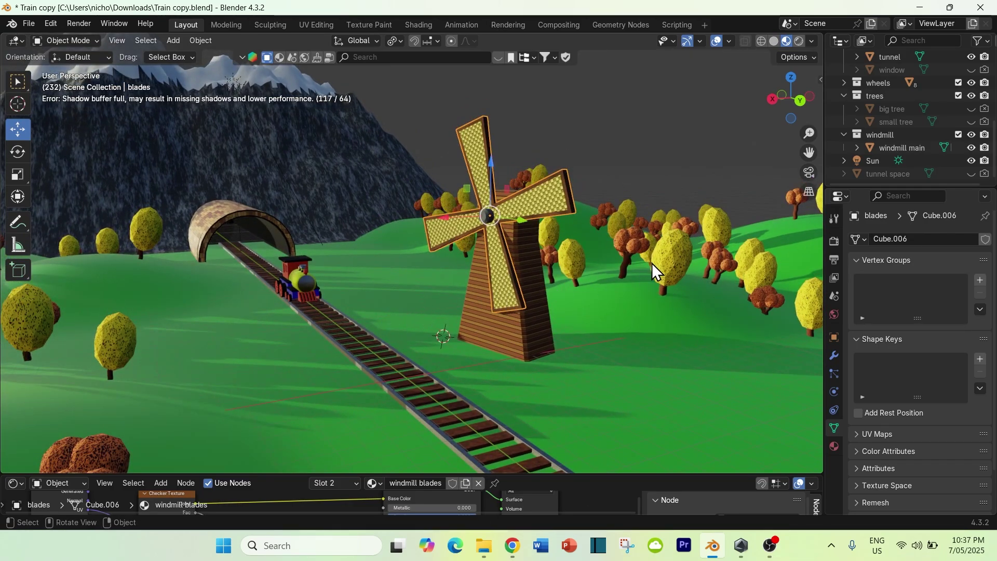
- Look through the scene camera and bring up the view lock settings that contain Camera to View
{"action": "middle_click_drag", "start_coordinate": [652, 263], "coordinate": [552, 278]}
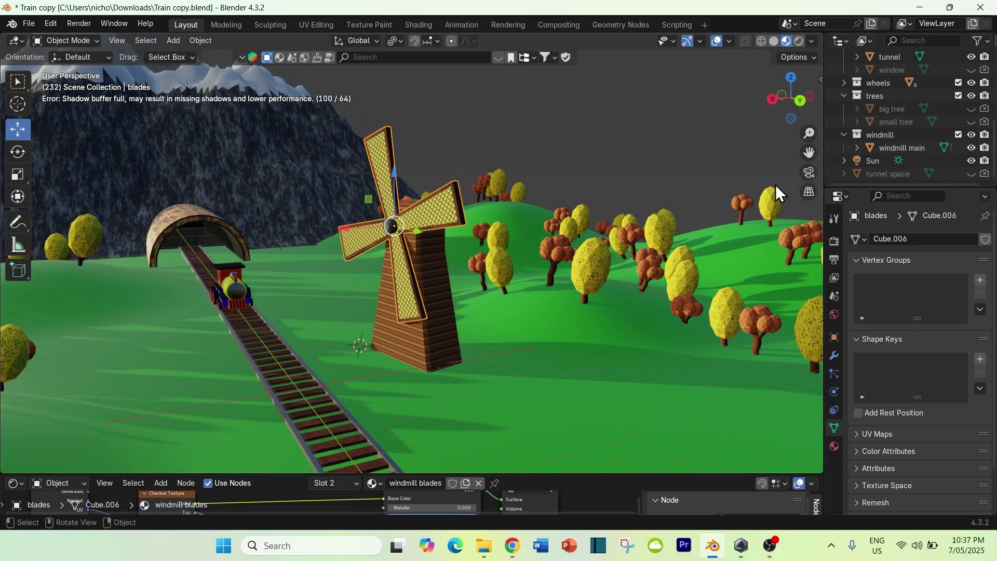
{"action": "left_click", "coordinate": [808, 173]}
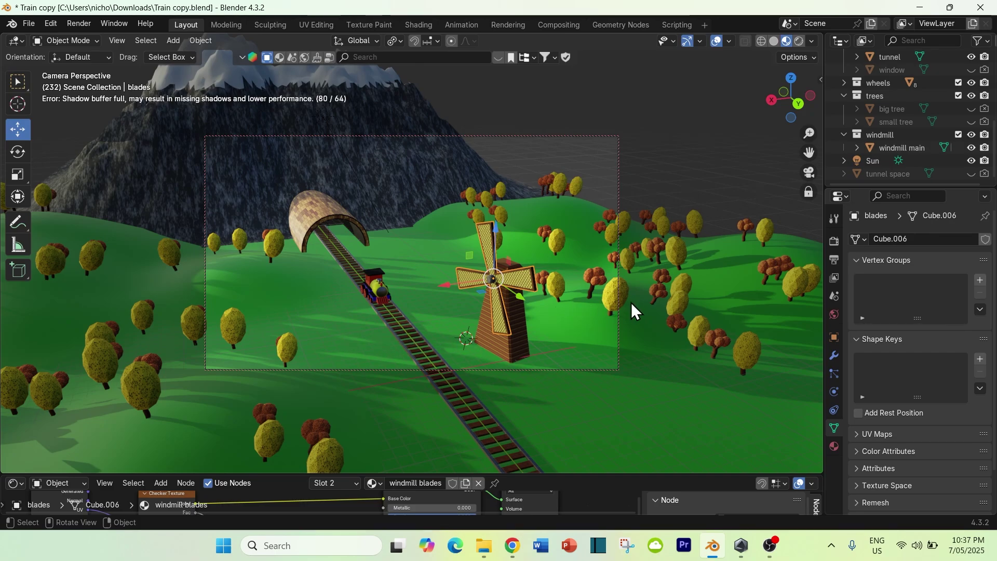
{"action": "left_click", "coordinate": [820, 81]}
{"action": "key", "text": "n"}
{"action": "key", "text": "n"}
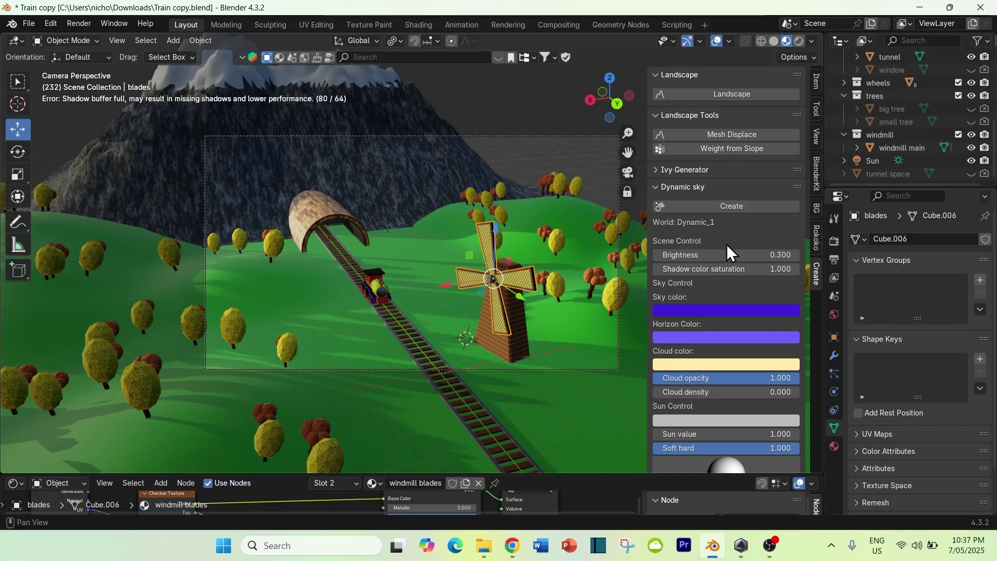
{"action": "left_click", "coordinate": [815, 139]}
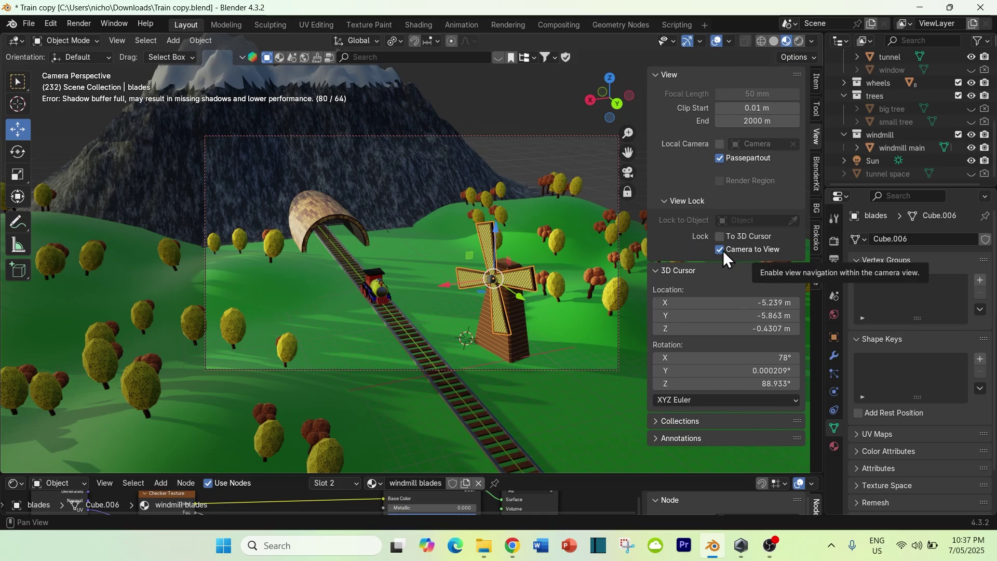
- Reframe the locked camera to a low side angle showing the tunnel, train and windmill, and hide the view settings
{"action": "mouse_move", "coordinate": [445, 321]}
{"action": "middle_mouse_down"}
{"action": "mouse_move", "coordinate": [393, 324]}
{"action": "mouse_move", "coordinate": [487, 307]}
{"action": "mouse_move", "coordinate": [436, 293]}
{"action": "mouse_move", "coordinate": [624, 295]}
{"action": "mouse_move", "coordinate": [459, 298]}
{"action": "mouse_move", "coordinate": [535, 275]}
{"action": "mouse_move", "coordinate": [456, 297]}
{"action": "mouse_move", "coordinate": [350, 287]}
{"action": "mouse_move", "coordinate": [448, 285]}
{"action": "mouse_move", "coordinate": [456, 303]}
{"action": "mouse_move", "coordinate": [448, 319]}
{"action": "mouse_move", "coordinate": [359, 299]}
{"action": "mouse_move", "coordinate": [442, 306]}
{"action": "middle_mouse_up"}
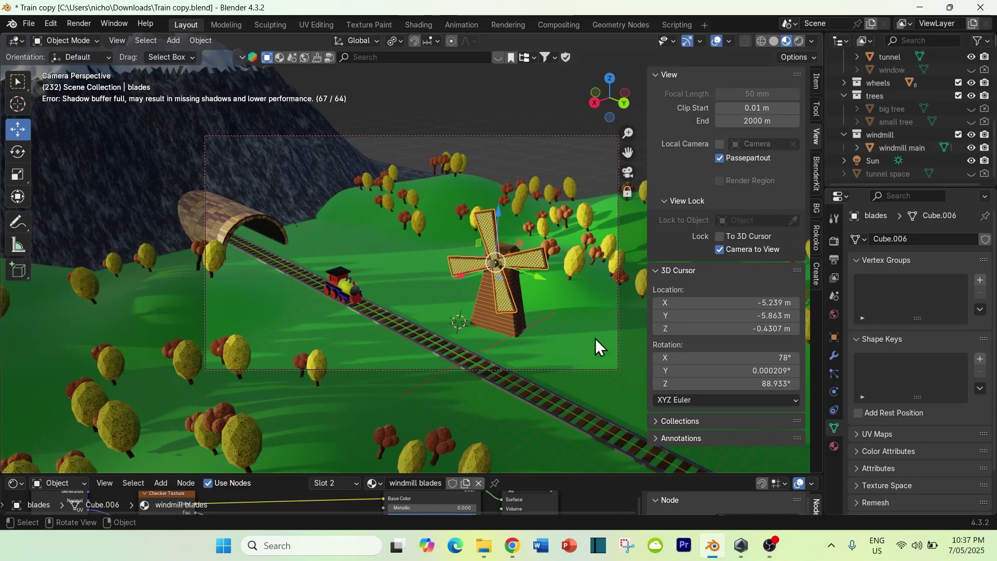
{"action": "key", "text": "n"}
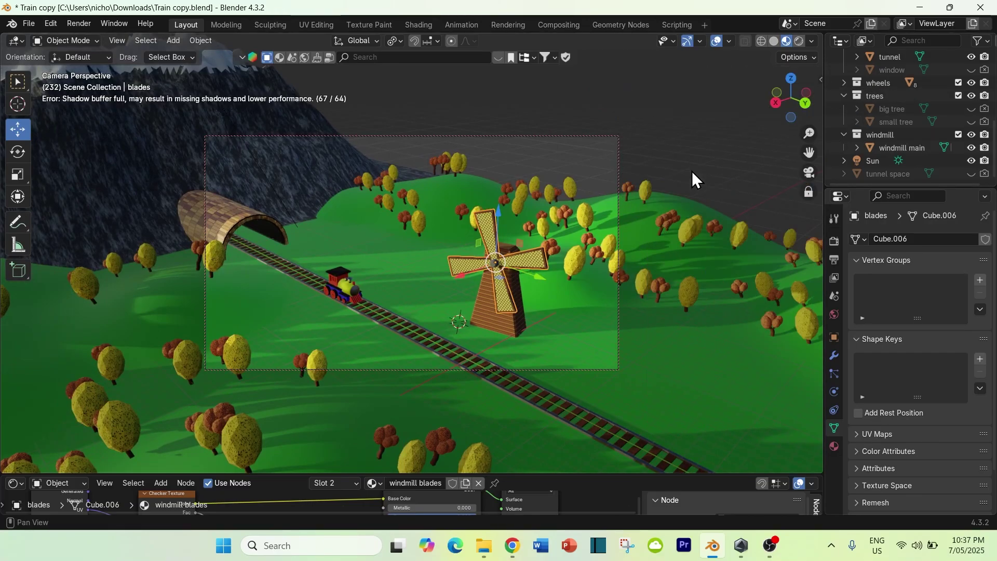
{"action": "scroll", "coordinate": [429, 331], "scroll_direction": "down", "scroll_amount": 4}
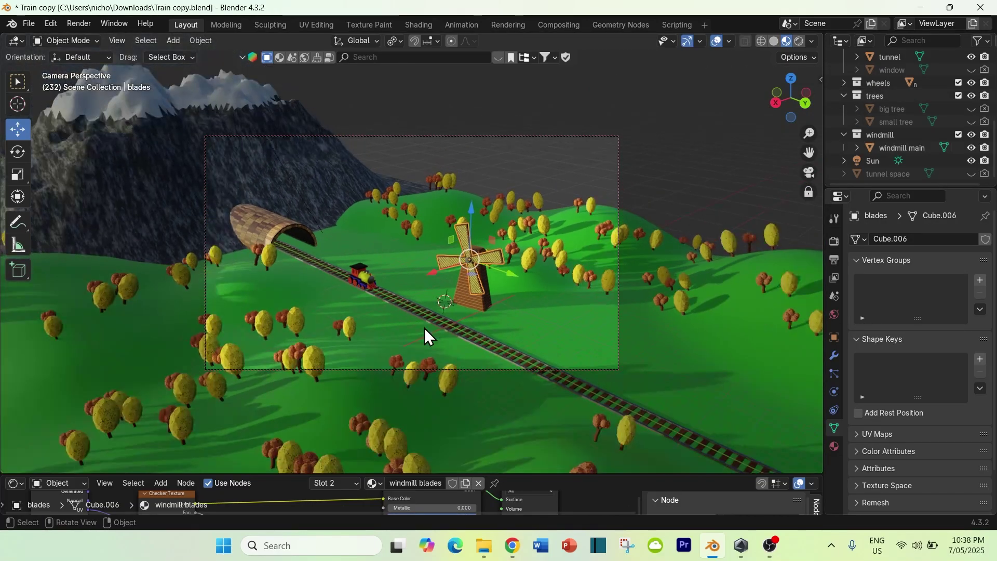
{"action": "scroll", "coordinate": [417, 323], "scroll_direction": "up", "scroll_amount": 6}
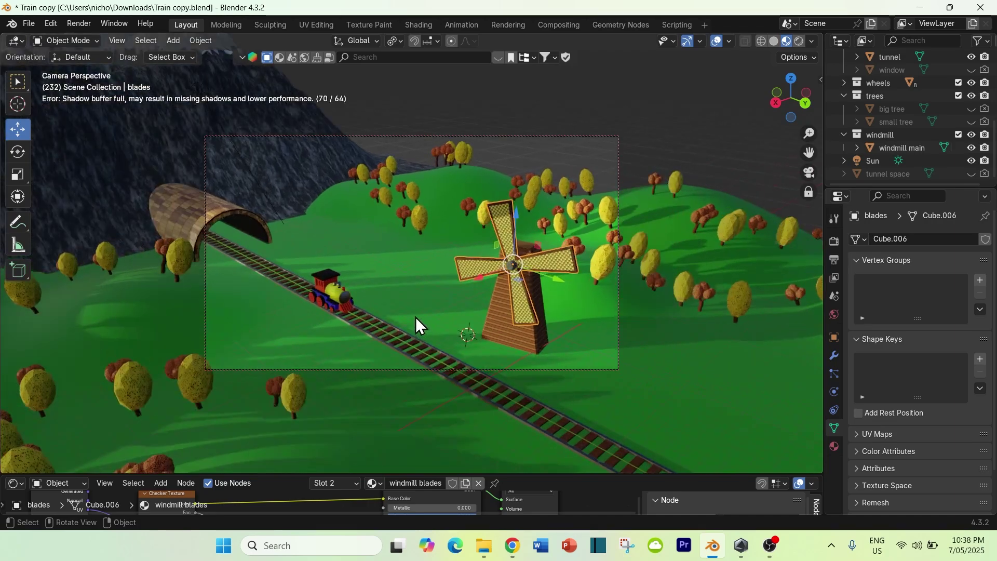
{"action": "middle_click_drag", "start_coordinate": [417, 325], "coordinate": [375, 285]}
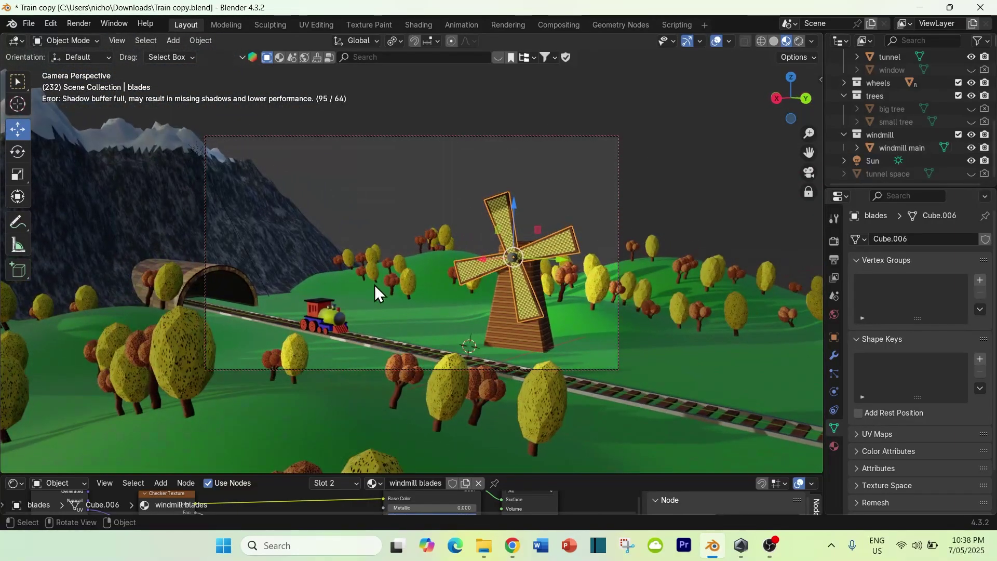
{"action": "scroll", "coordinate": [372, 285], "scroll_direction": "down", "scroll_amount": 2}
{"action": "middle_click_drag", "start_coordinate": [342, 316], "coordinate": [345, 309]}
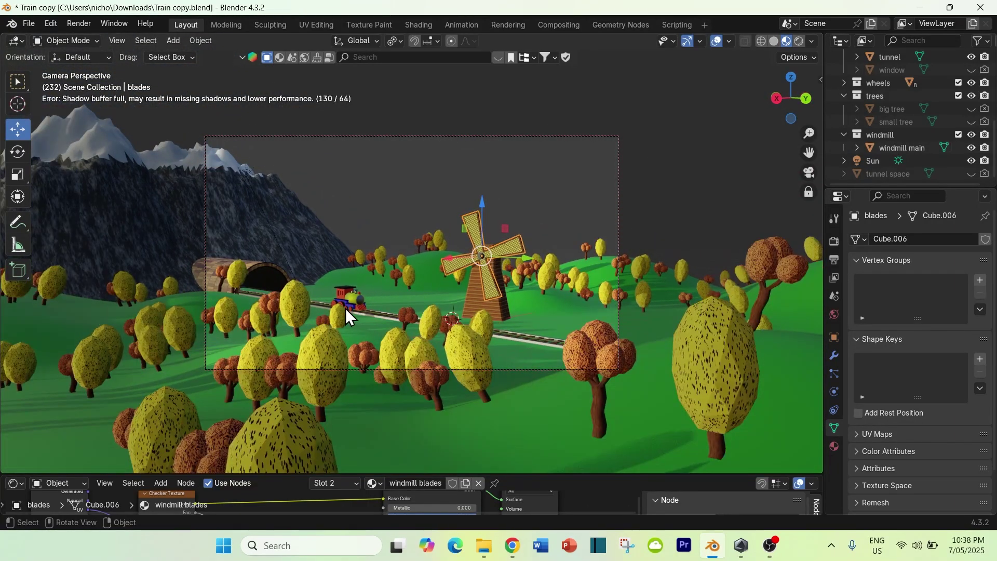
{"action": "scroll", "coordinate": [358, 300], "scroll_direction": "up", "scroll_amount": 2}
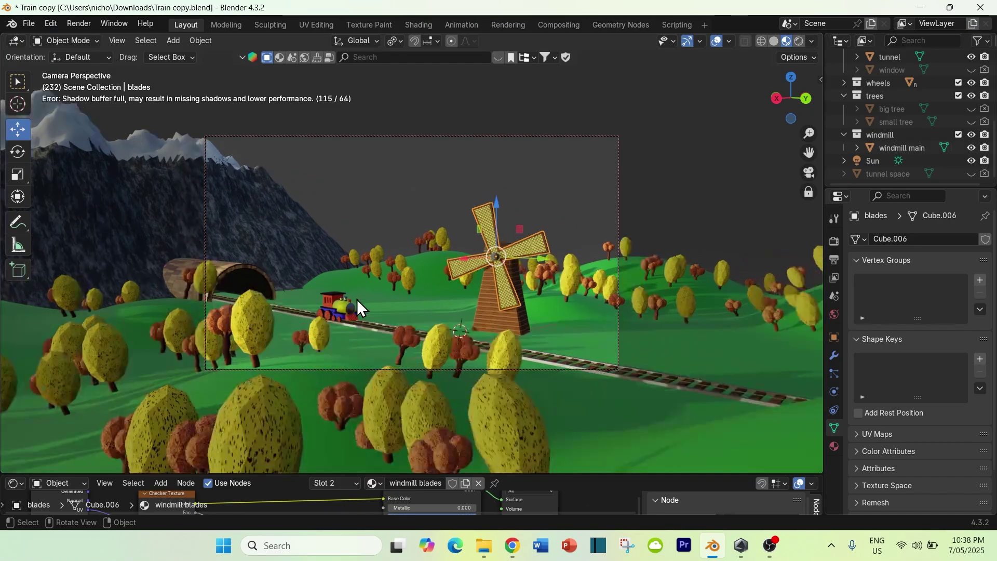
- Leave the camera view, enlarge the lower editor area and switch it from Shader Editor to Timeline
{"action": "left_click", "coordinate": [810, 172]}
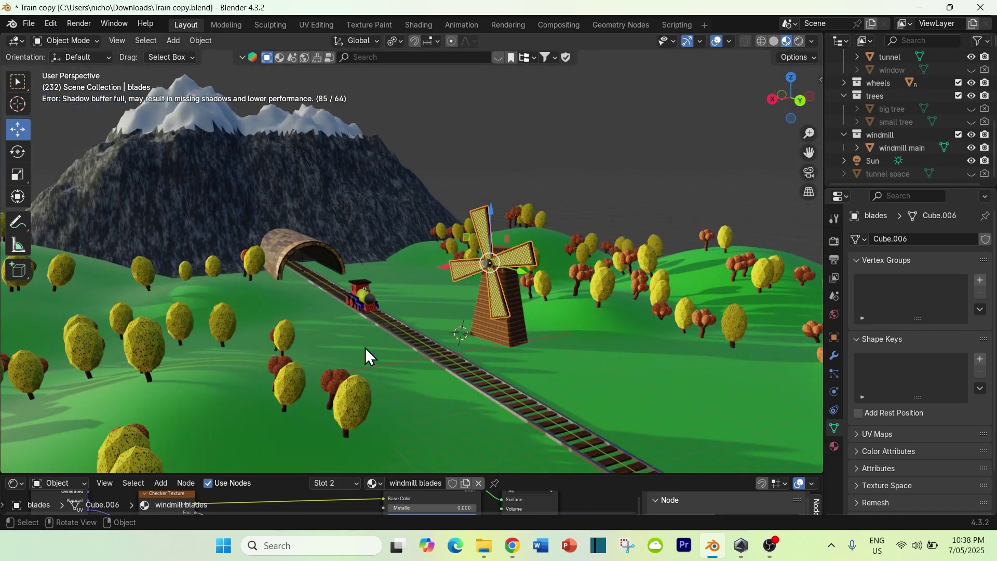
{"action": "middle_click_drag", "start_coordinate": [366, 348], "coordinate": [415, 362]}
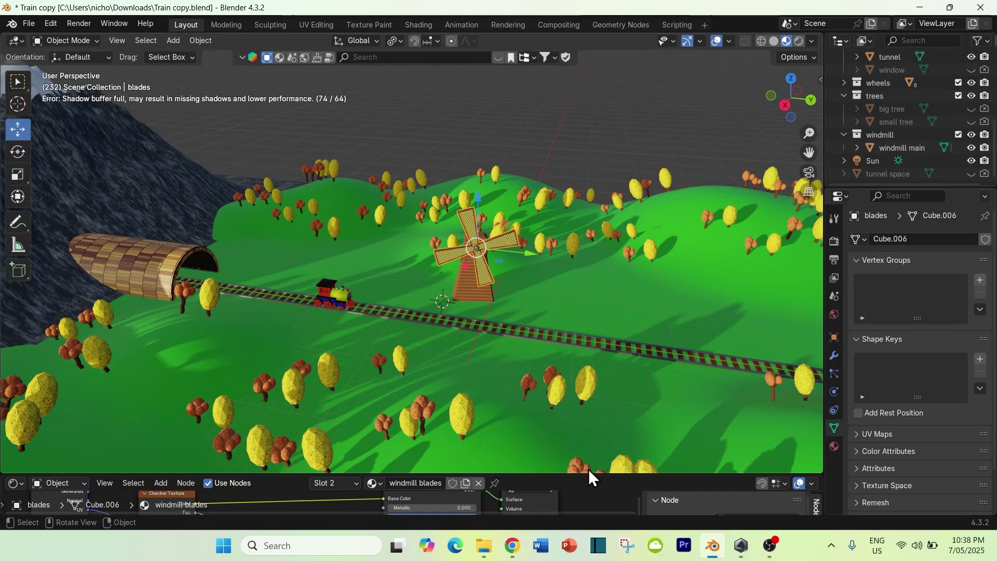
{"action": "left_click_drag", "start_coordinate": [588, 469], "coordinate": [574, 391]}
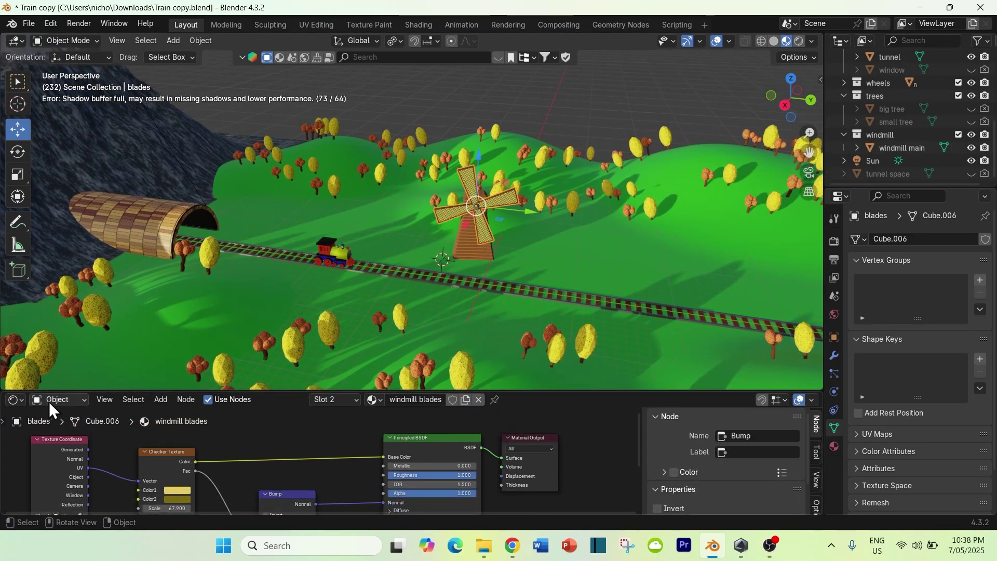
{"action": "left_click", "coordinate": [22, 399]}
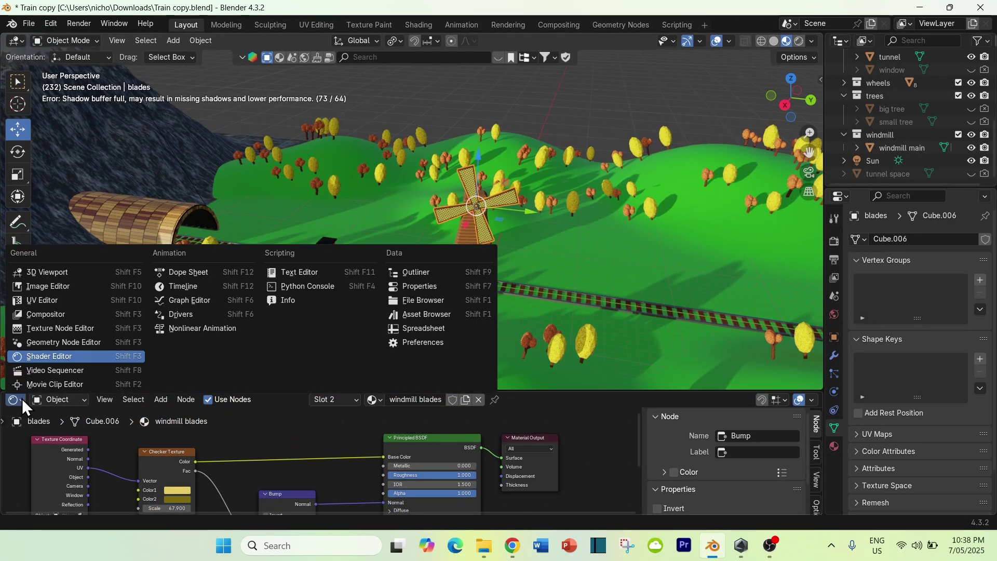
{"action": "left_click", "coordinate": [175, 287]}
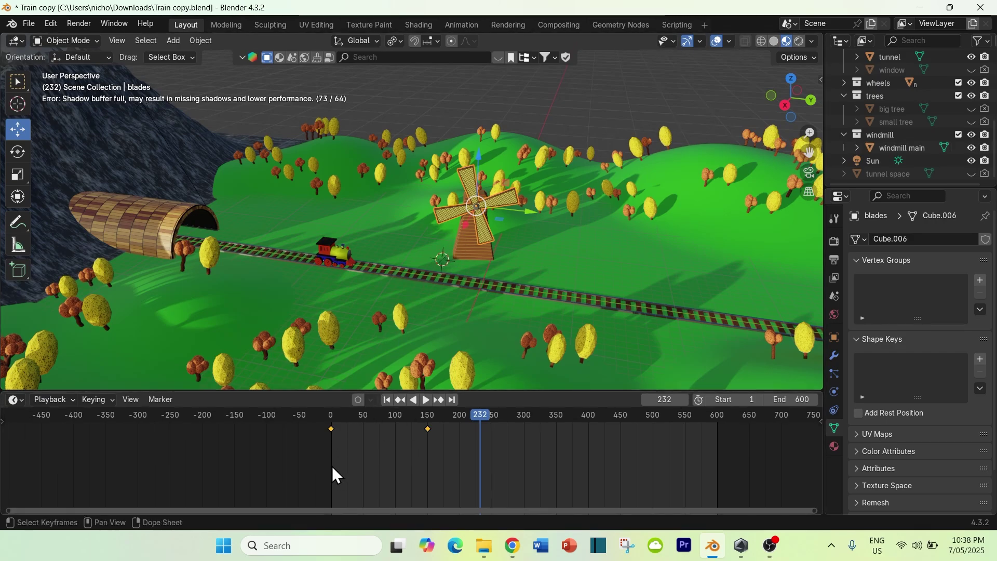
- Preview the windmill blades' animation from around frame 60
{"action": "left_click_drag", "start_coordinate": [337, 416], "coordinate": [370, 417]}
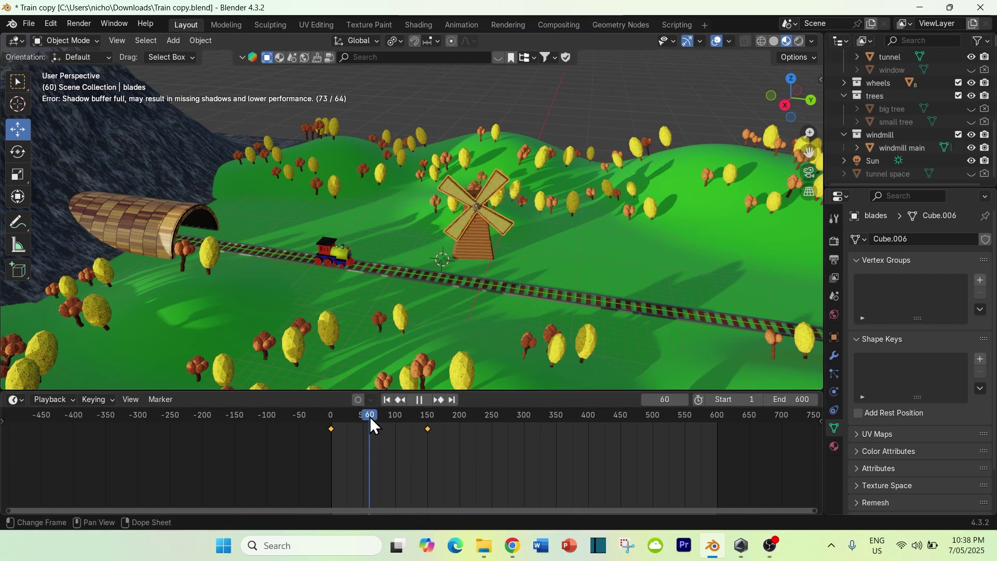
{"action": "key", "text": "space"}
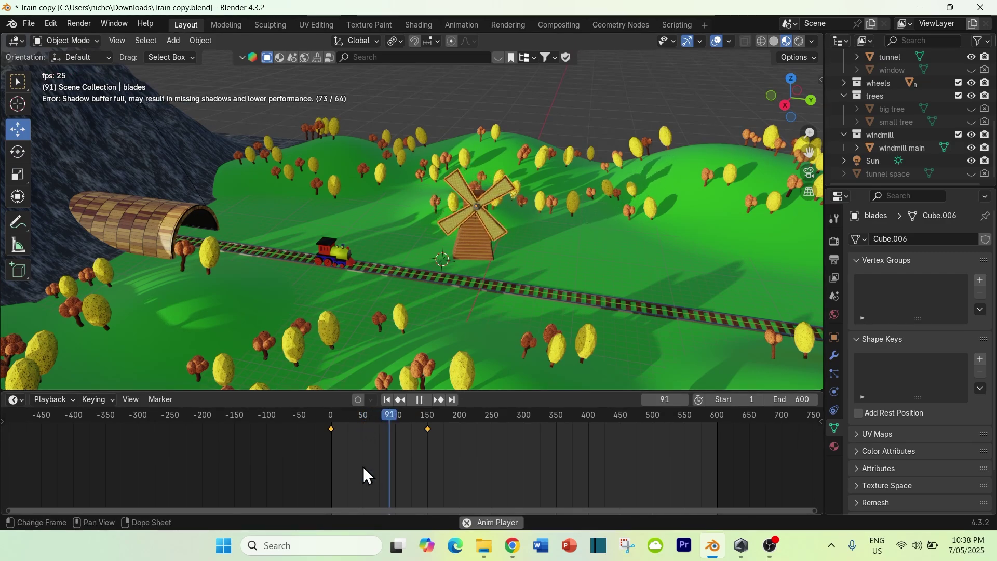
- Select the train, go to frame 0 and move it about -23.9 m along Y into the tunnel
{"action": "left_click", "coordinate": [331, 248]}
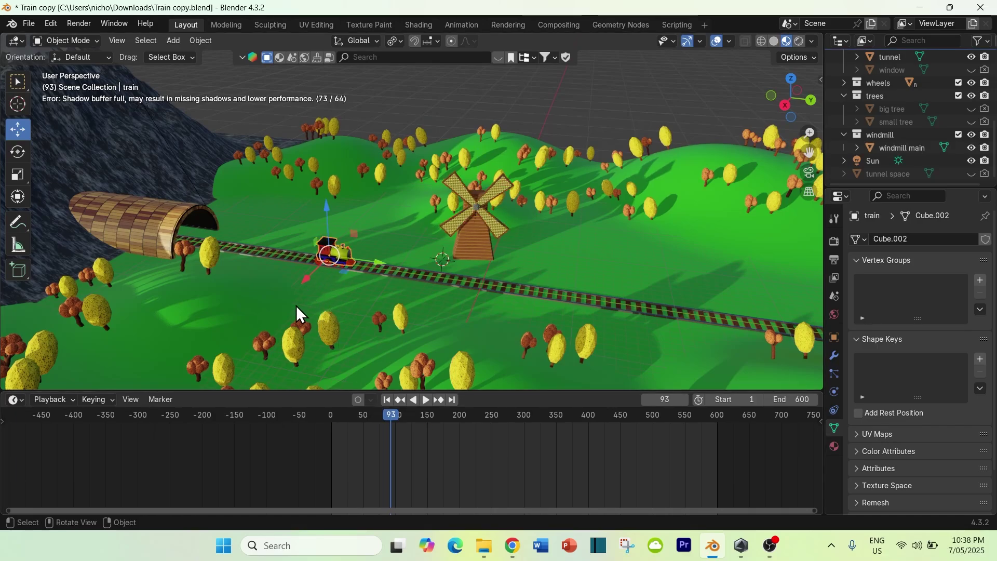
{"action": "scroll", "coordinate": [294, 311], "scroll_direction": "up", "scroll_amount": 1}
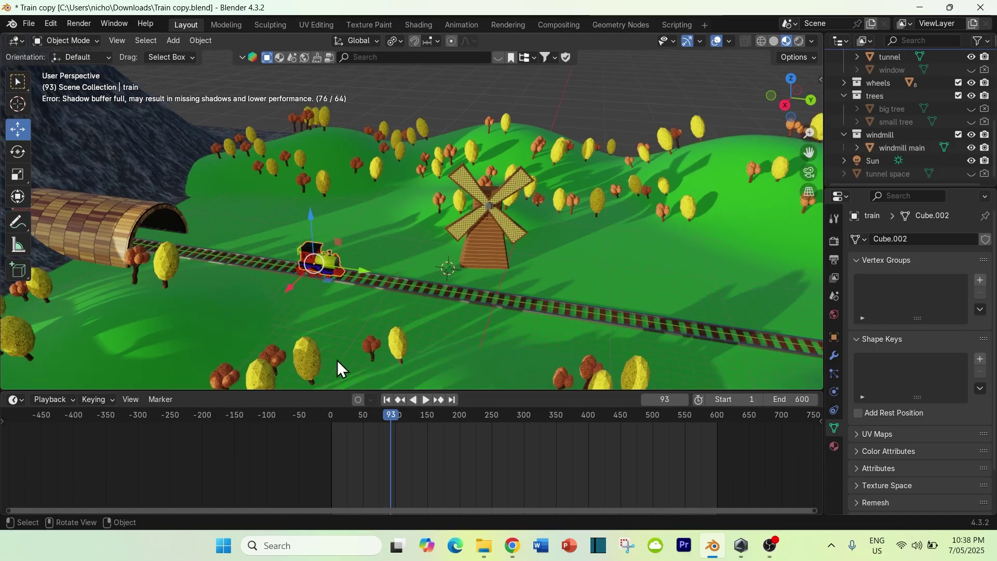
{"action": "left_click", "coordinate": [388, 417]}
{"action": "left_click_drag", "start_coordinate": [388, 417], "coordinate": [331, 439]}
{"action": "key", "text": "space"}
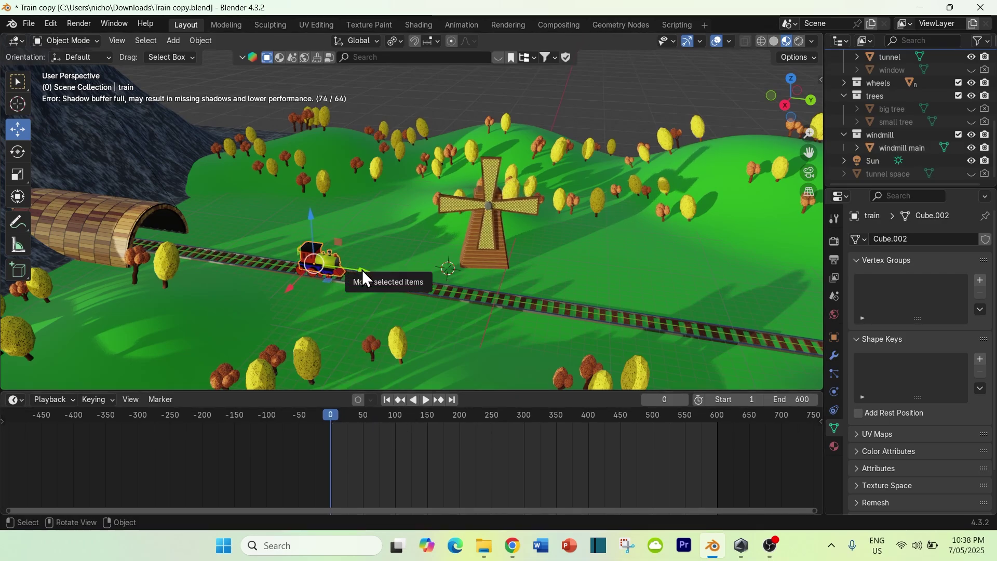
{"action": "left_click_drag", "start_coordinate": [361, 271], "coordinate": [158, 256]}
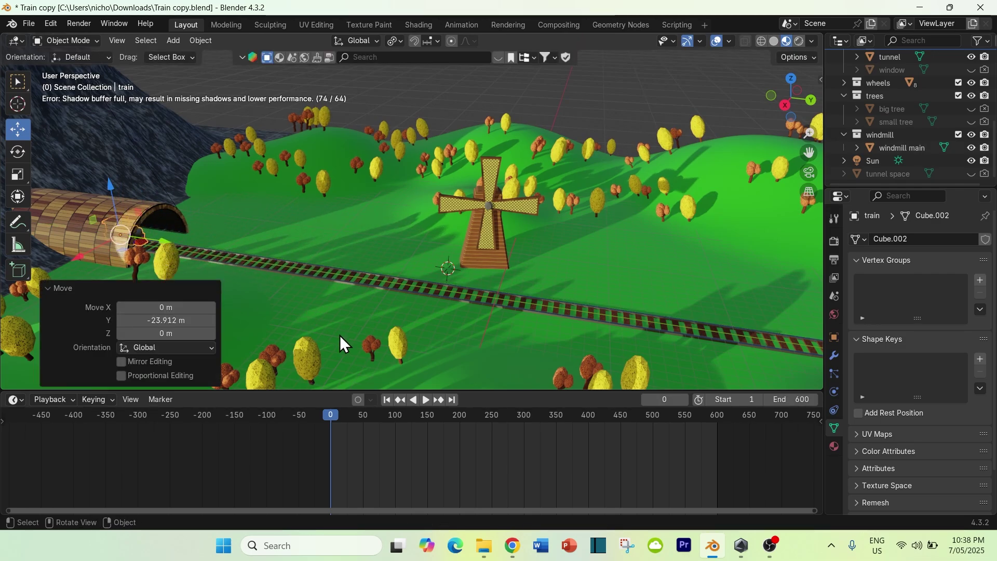
- Insert a keyframe for the train inside the tunnel at frame 0 and display its object transform properties
{"action": "middle_click_drag", "start_coordinate": [259, 249], "coordinate": [367, 244]}
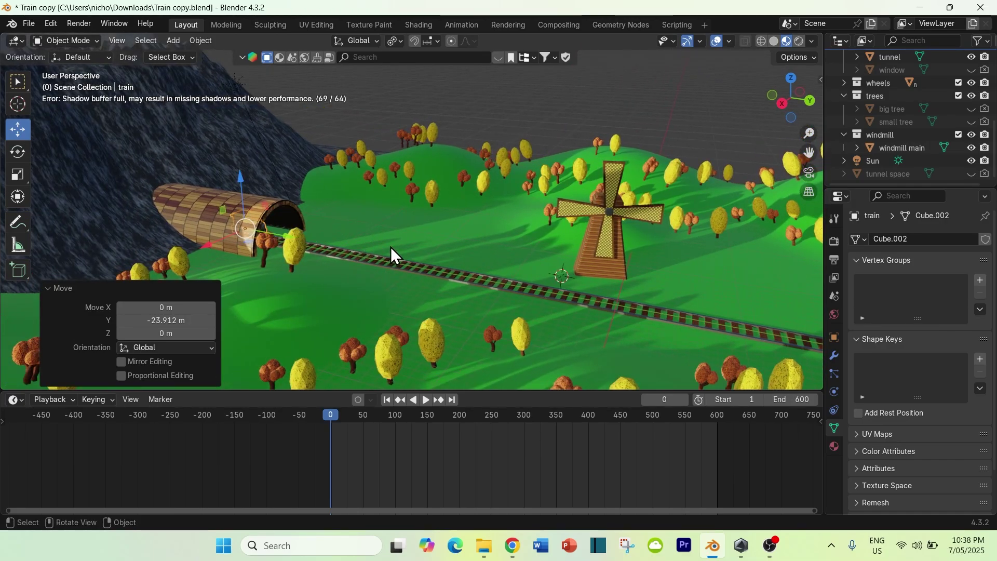
{"action": "key", "text": "i"}
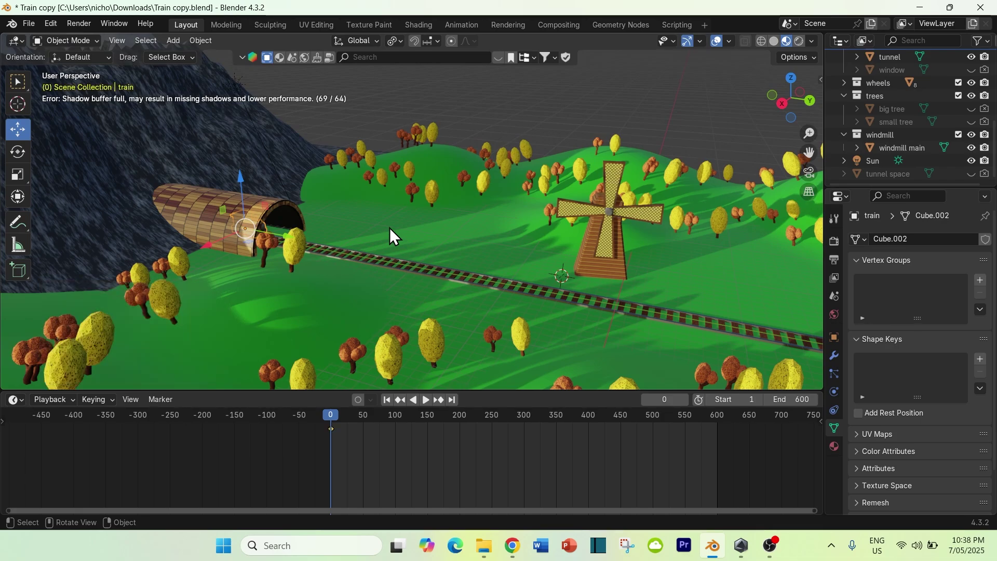
{"action": "left_click", "coordinate": [333, 432]}
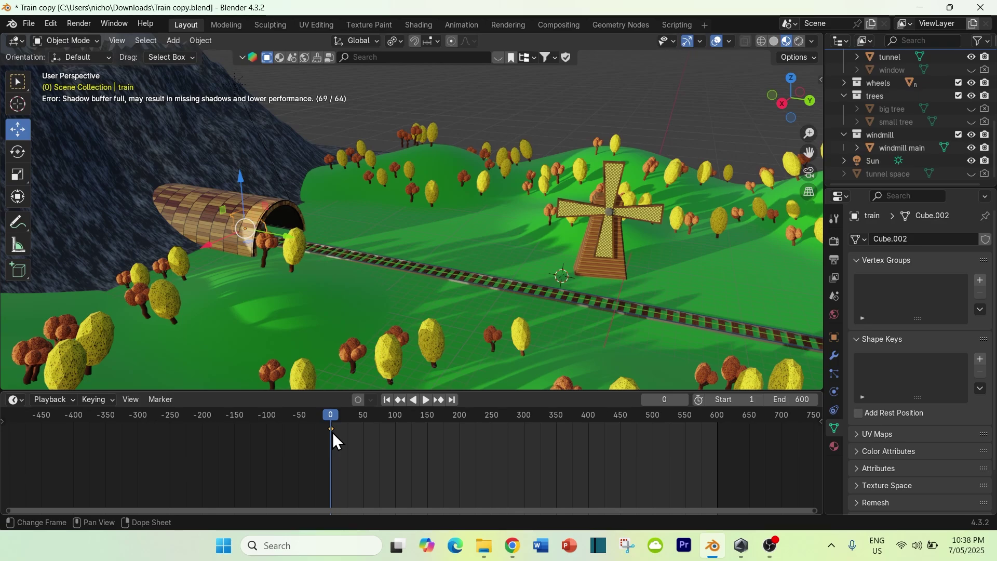
{"action": "left_click", "coordinate": [835, 338]}
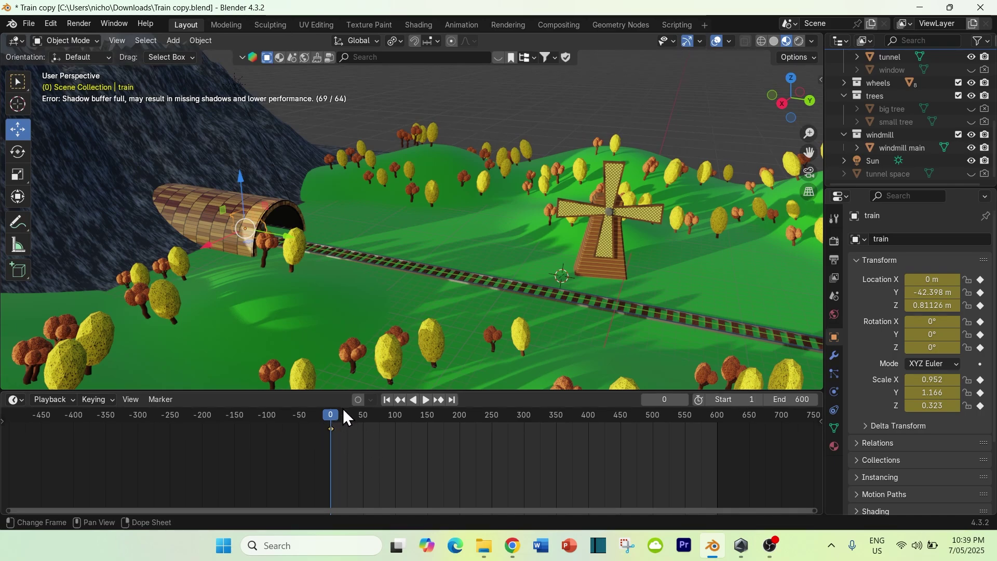
- At frame 599, move the train along Y to about 46.4 m at the far end of the track and insert a keyframe
{"action": "key", "text": "space"}
{"action": "left_click_drag", "start_coordinate": [337, 416], "coordinate": [703, 417]}
{"action": "key", "text": "space"}
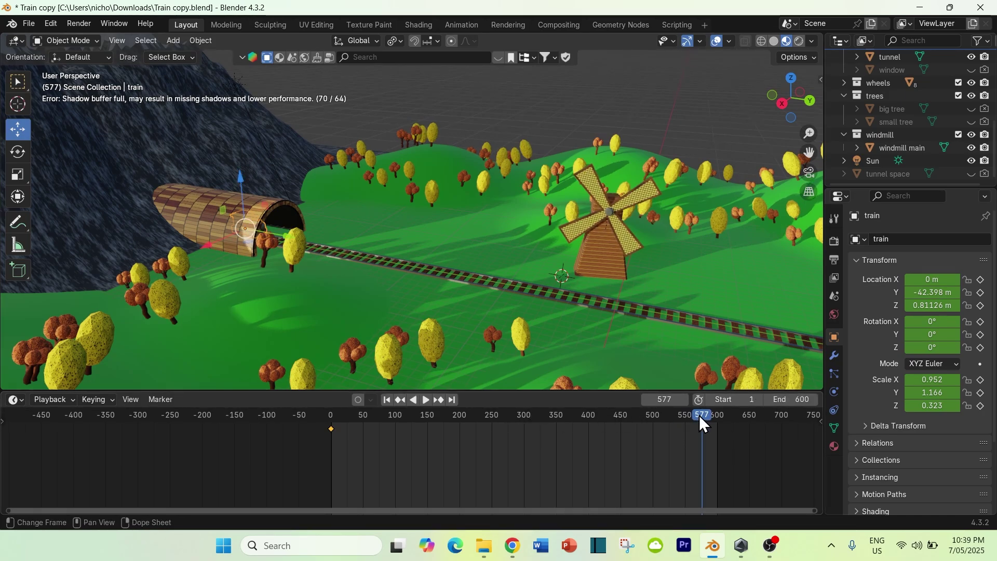
{"action": "key", "text": "space"}
{"action": "left_click_drag", "start_coordinate": [701, 417], "coordinate": [718, 420]}
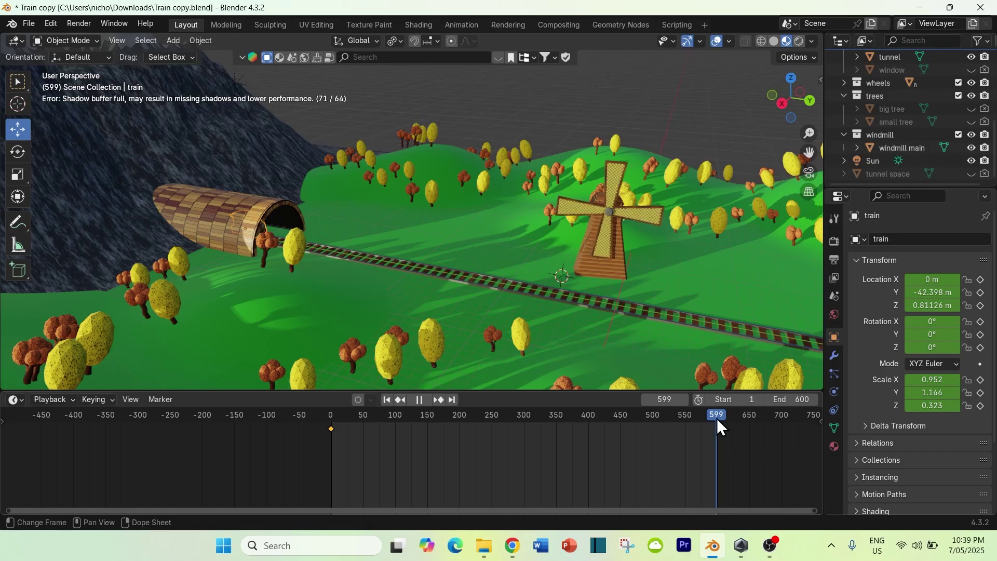
{"action": "key", "text": "space"}
{"action": "middle_click_drag", "start_coordinate": [545, 342], "coordinate": [323, 223]}
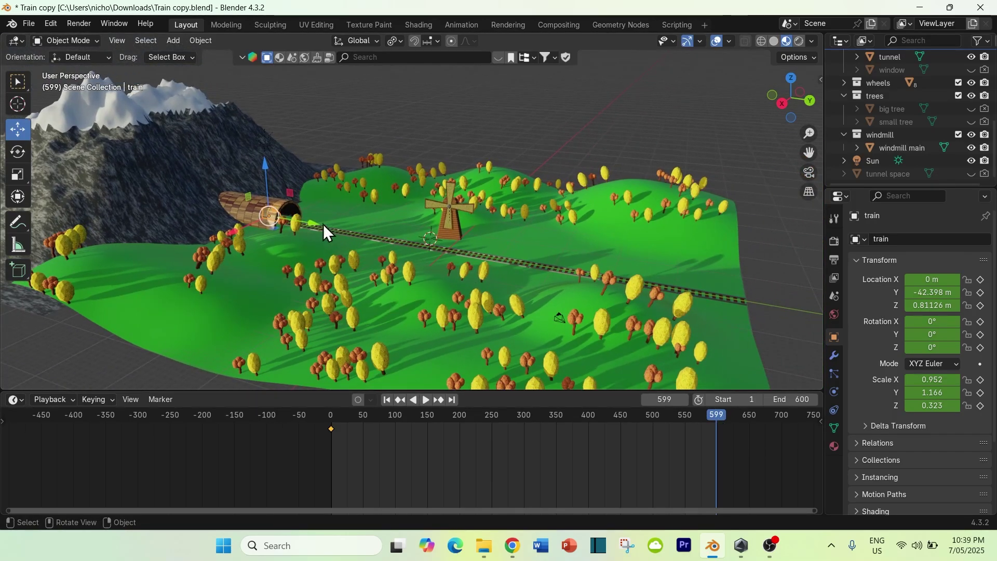
{"action": "left_click_drag", "start_coordinate": [312, 224], "coordinate": [768, 291]}
{"action": "key", "text": "i"}
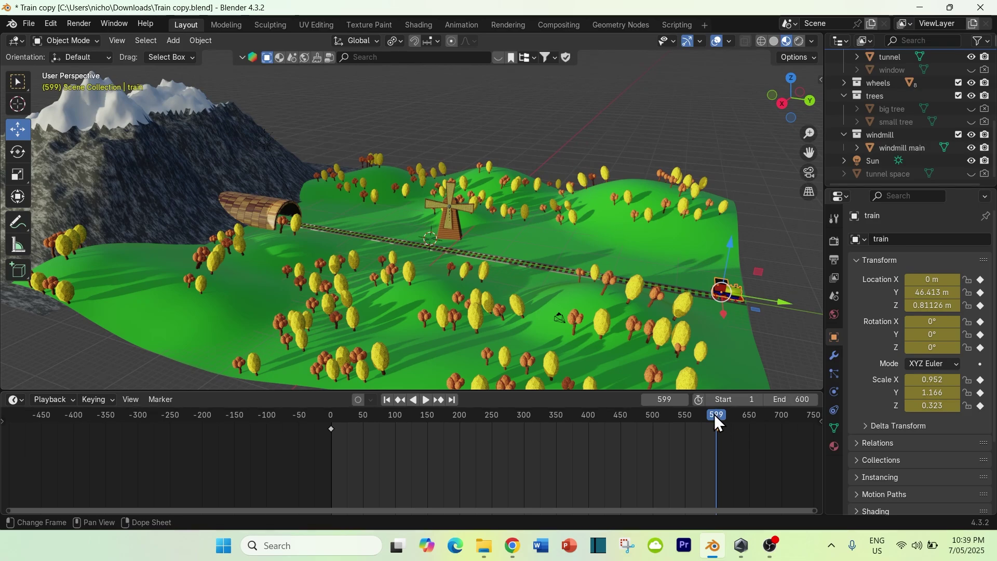
- Play the animation from near the start and follow the train from the tunnel past the windmill
{"action": "left_click_drag", "start_coordinate": [714, 414], "coordinate": [355, 434]}
{"action": "key", "text": "space"}
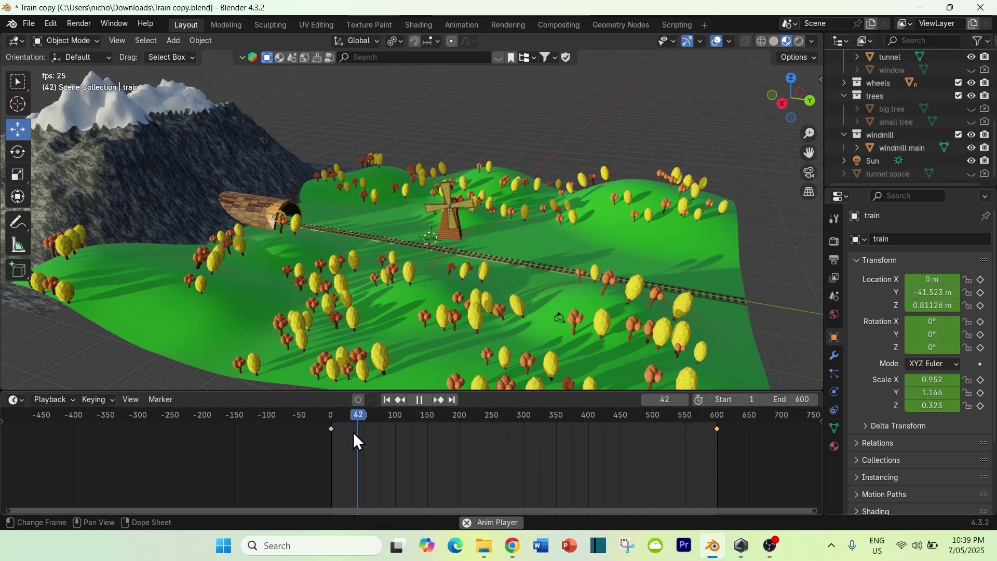
{"action": "scroll", "coordinate": [308, 243], "scroll_direction": "up", "scroll_amount": 2}
{"action": "scroll", "coordinate": [303, 243], "scroll_direction": "up", "scroll_amount": 2}
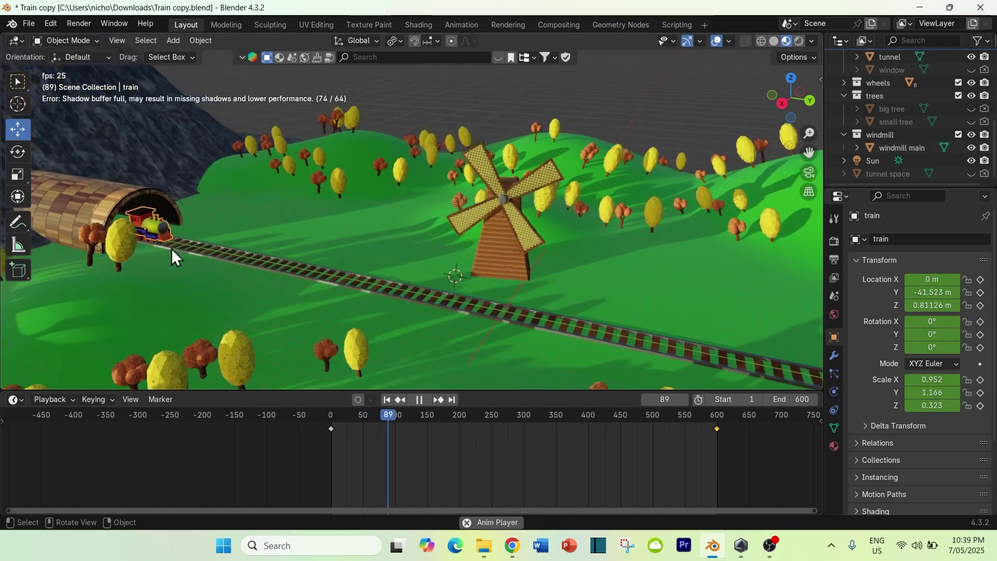
{"action": "scroll", "coordinate": [201, 223], "scroll_direction": "up", "scroll_amount": 1}
{"action": "scroll", "coordinate": [195, 247], "scroll_direction": "up", "scroll_amount": 2}
{"action": "middle_click_drag", "start_coordinate": [194, 246], "coordinate": [213, 235]}
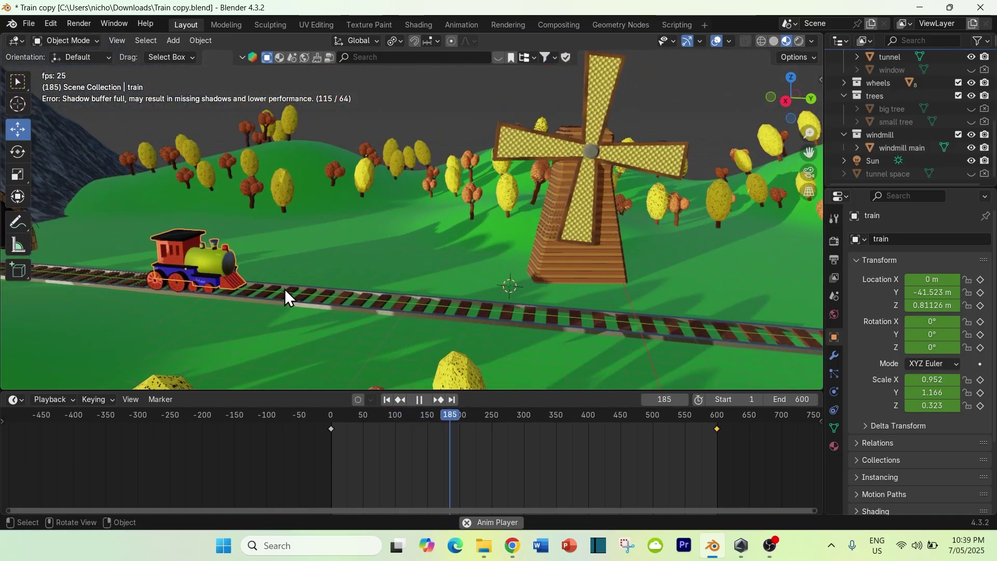
{"action": "mouse_move", "coordinate": [285, 290]}
{"action": "middle_mouse_down"}
{"action": "mouse_move", "coordinate": [260, 274]}
{"action": "mouse_move", "coordinate": [277, 292]}
{"action": "middle_mouse_up"}
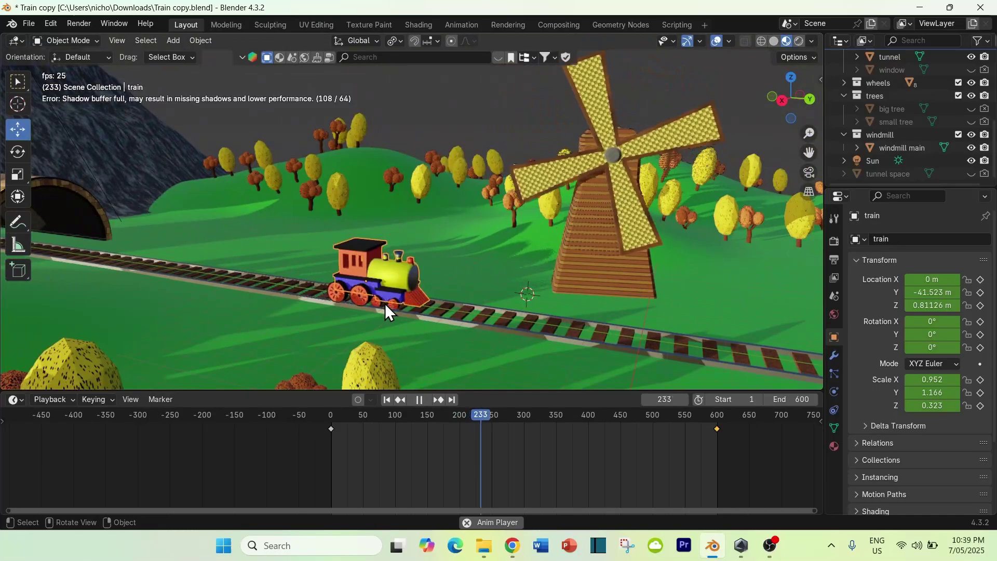
{"action": "scroll", "coordinate": [475, 346], "scroll_direction": "down", "scroll_amount": 3}
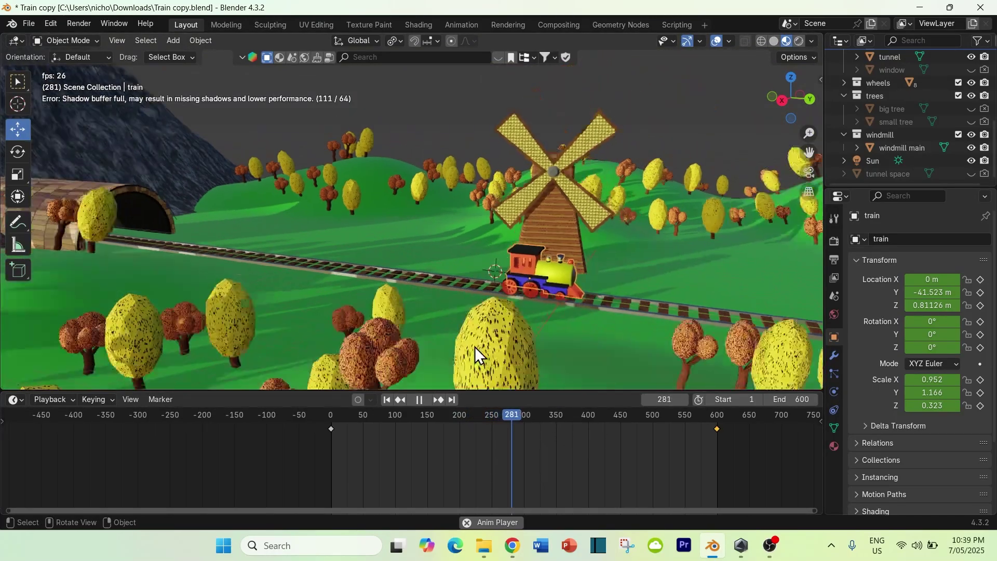
- Stop the playback and set the animation's end frame to 800
{"action": "scroll", "coordinate": [519, 335], "scroll_direction": "down", "scroll_amount": 2}
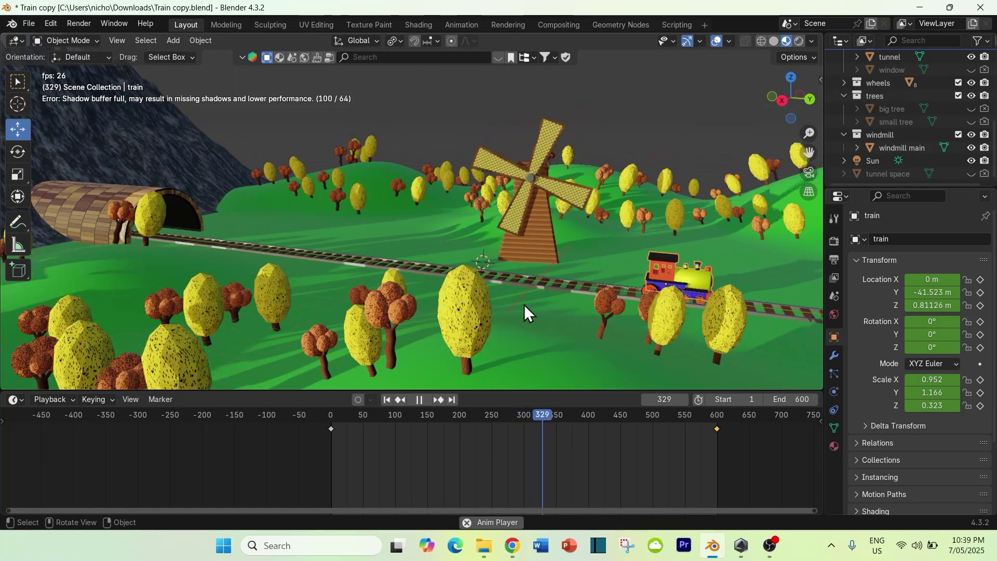
{"action": "key", "text": "space"}
{"action": "scroll", "coordinate": [517, 420], "scroll_direction": "down", "scroll_amount": 2}
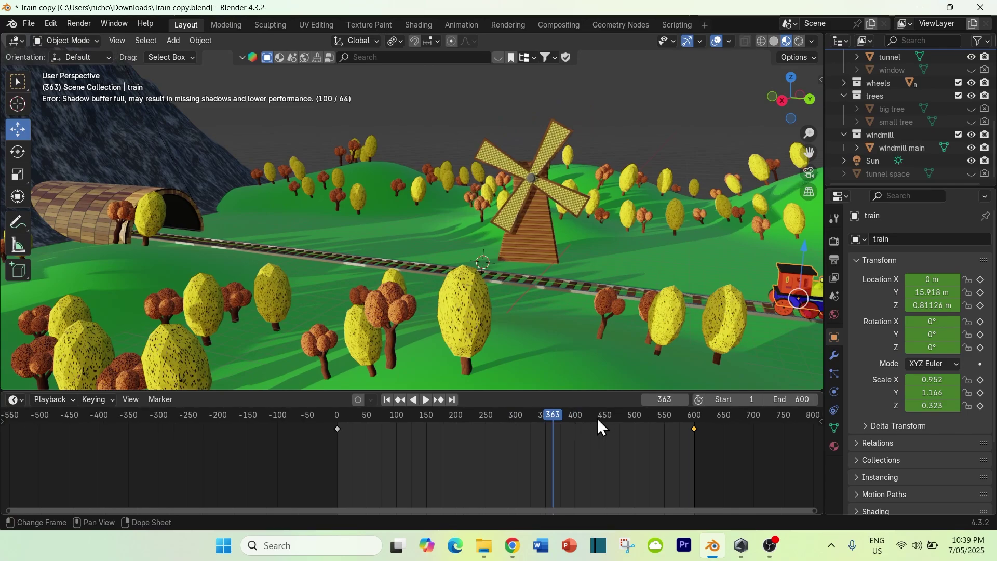
{"action": "left_click", "coordinate": [794, 403]}
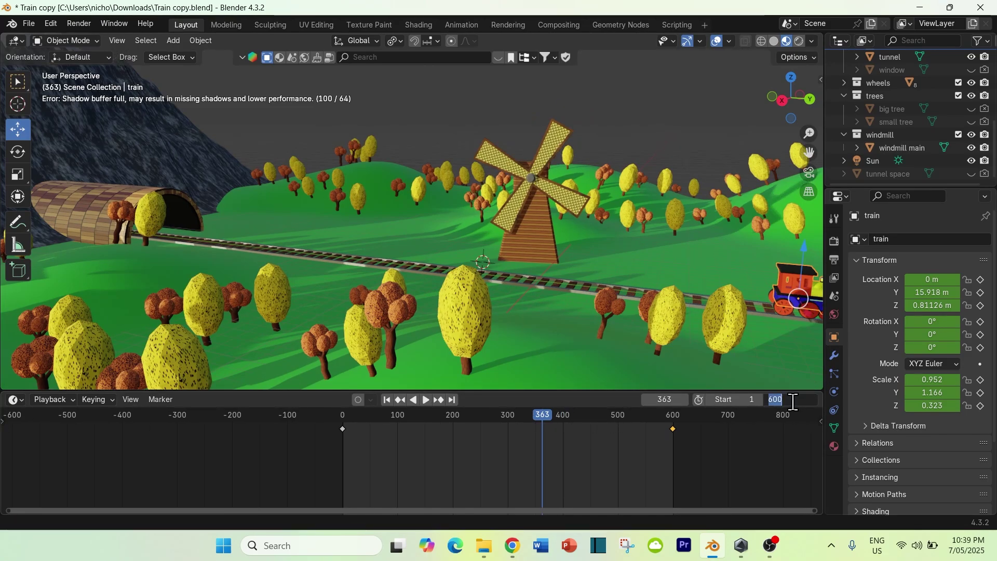
{"action": "type", "text": "800"}
{"action": "key", "text": "Return"}
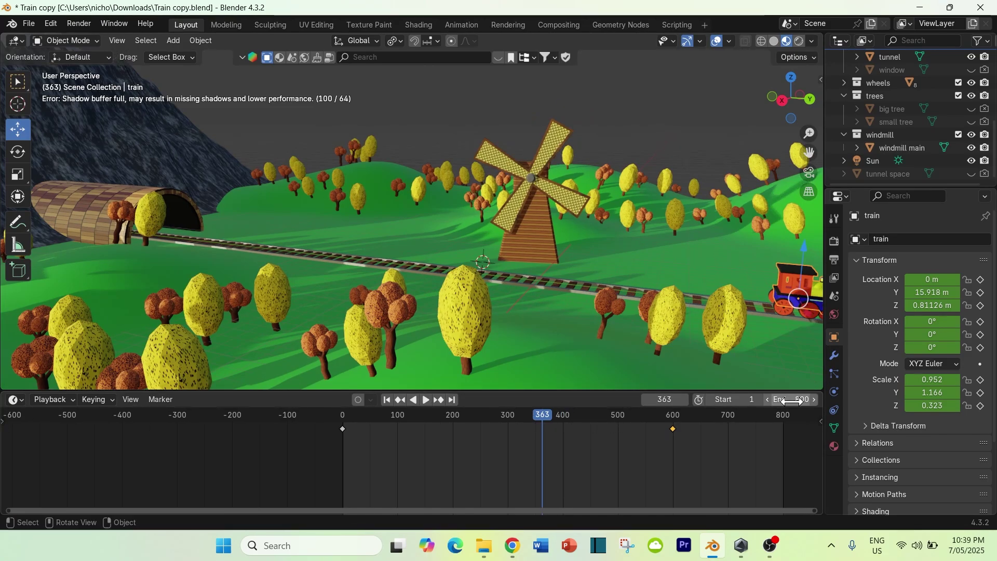
- Move the train's final keyframe to about frame 800 so that it travels more slowly, previewing the speed along the way
{"action": "scroll", "coordinate": [683, 431], "scroll_direction": "down", "scroll_amount": 2}
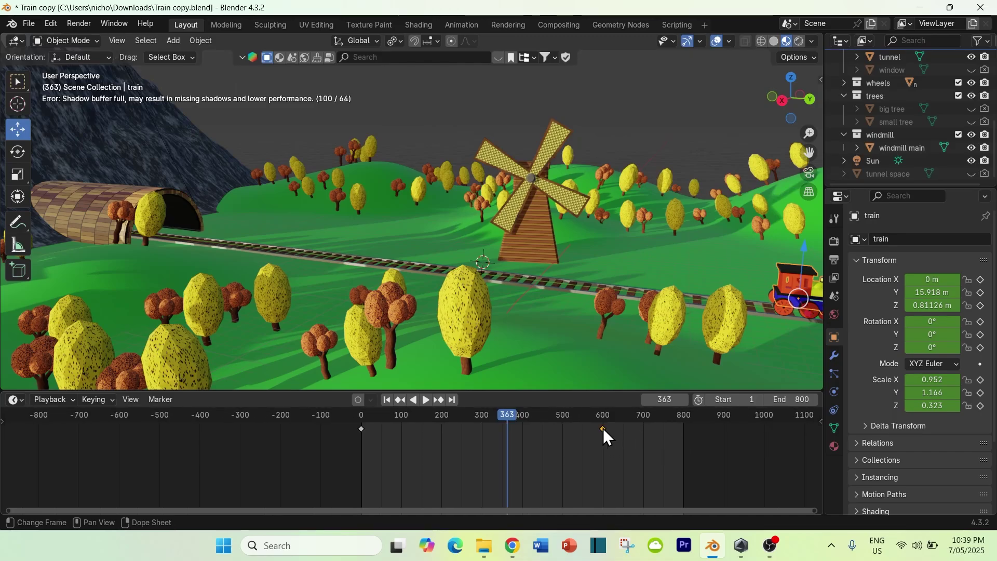
{"action": "left_click_drag", "start_coordinate": [603, 428], "coordinate": [665, 429]}
{"action": "key", "text": "space"}
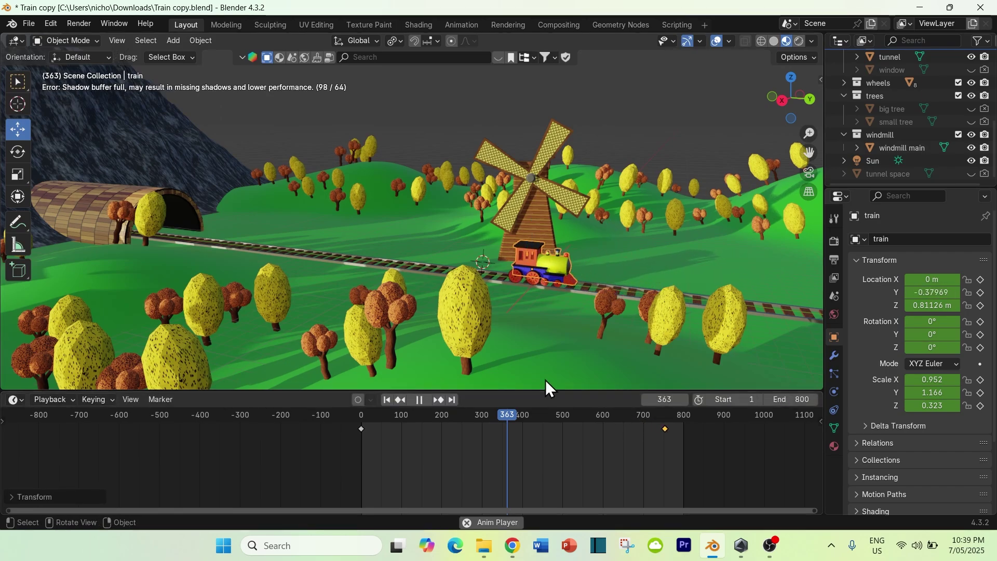
{"action": "key", "text": "space"}
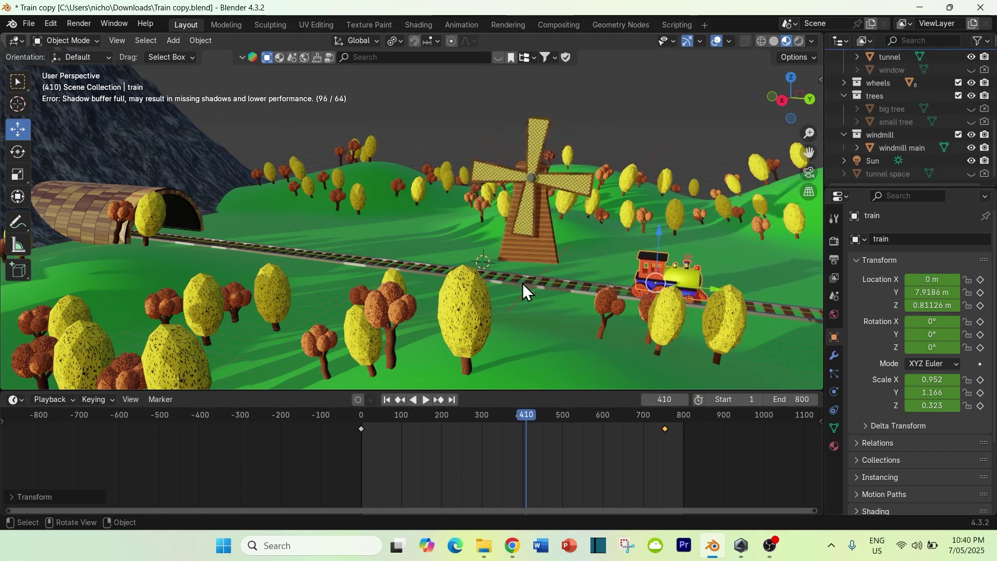
{"action": "left_click_drag", "start_coordinate": [665, 429], "coordinate": [684, 432]}
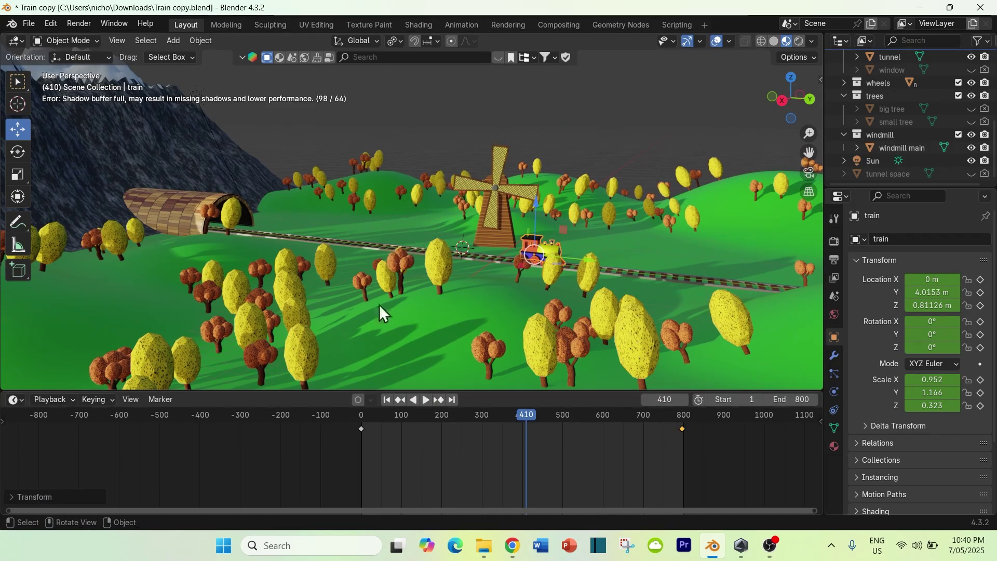
- Play the train animation from about frame 250 and watch it pass the windmill from different angles
{"action": "left_click", "coordinate": [463, 414]}
{"action": "key", "text": "space"}
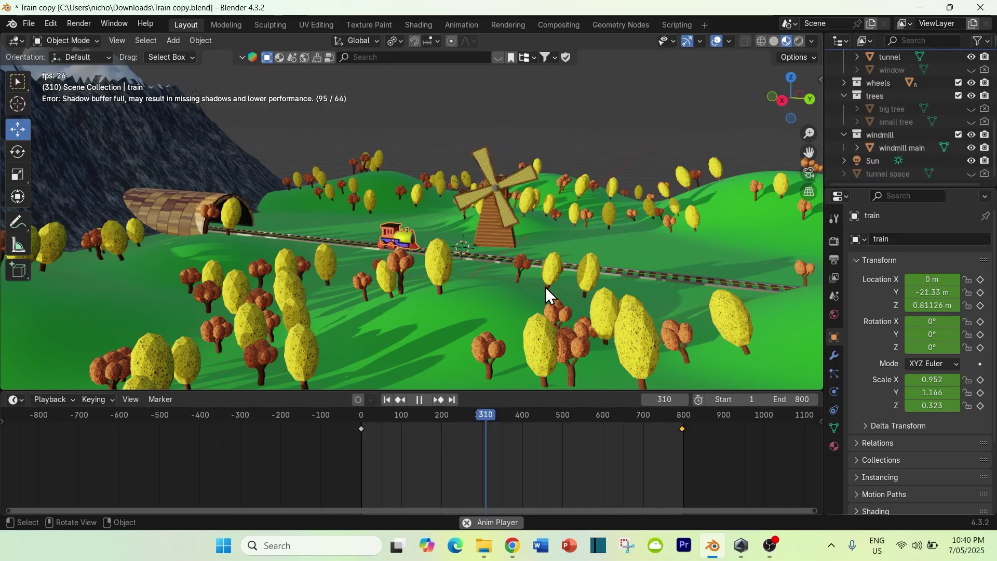
{"action": "scroll", "coordinate": [539, 288], "scroll_direction": "up", "scroll_amount": 3}
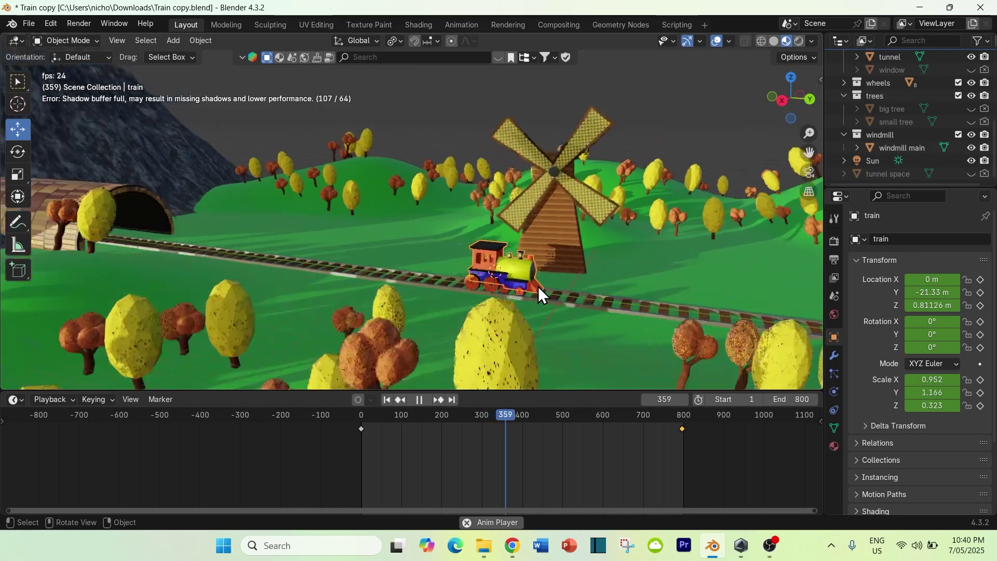
{"action": "middle_click_drag", "start_coordinate": [539, 285], "coordinate": [463, 283]}
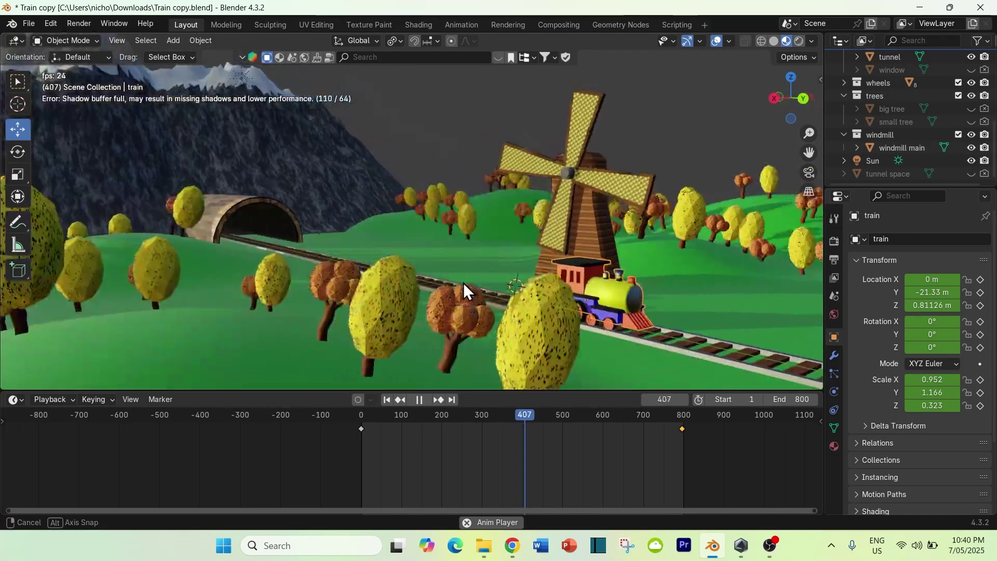
{"action": "left_click_drag", "start_coordinate": [521, 417], "coordinate": [414, 418]}
{"action": "key", "text": "space"}
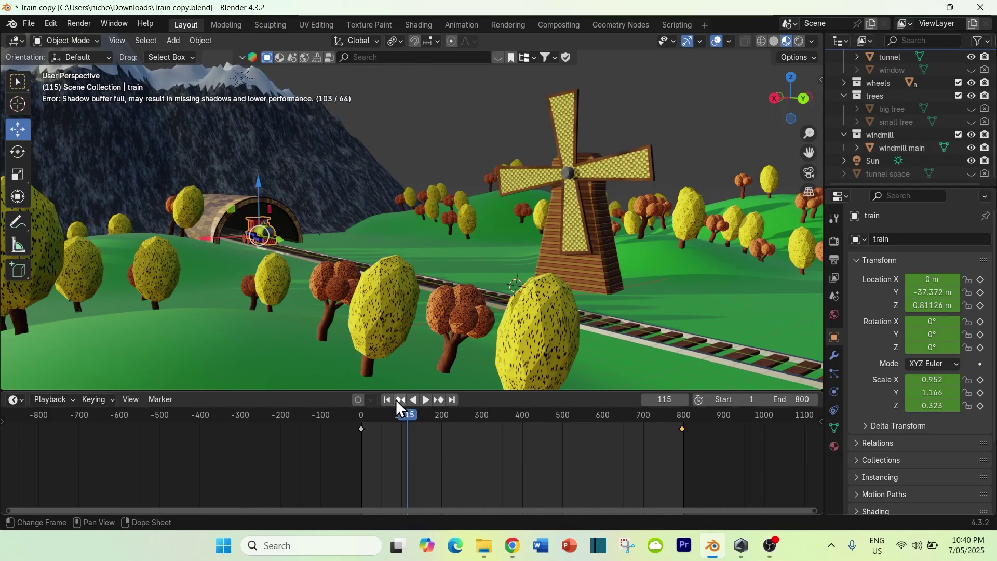
- Return to frame 0, select the camera object and look through it
{"action": "left_click", "coordinate": [399, 401]}
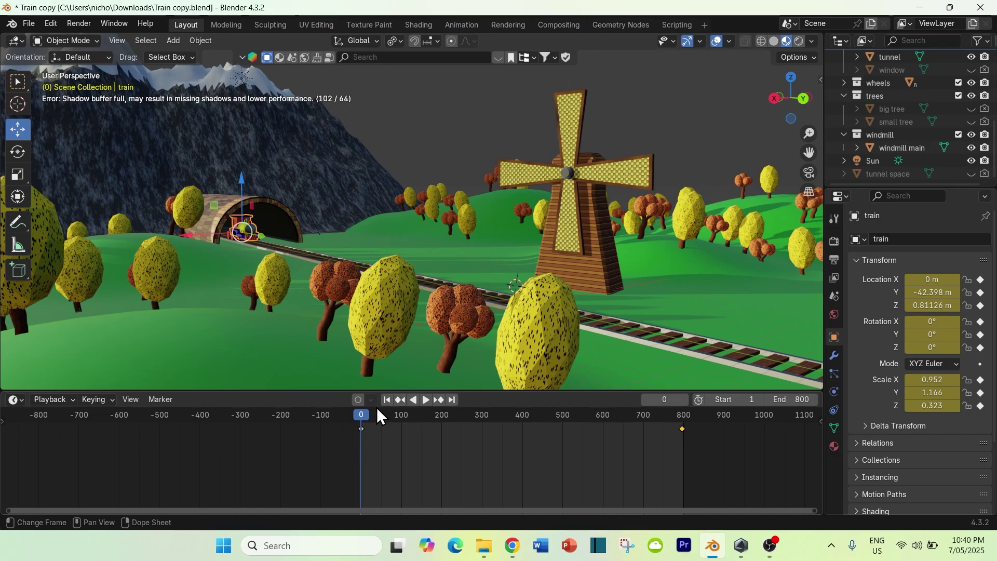
{"action": "scroll", "coordinate": [288, 274], "scroll_direction": "down", "scroll_amount": 2}
{"action": "scroll", "coordinate": [287, 273], "scroll_direction": "up", "scroll_amount": 3}
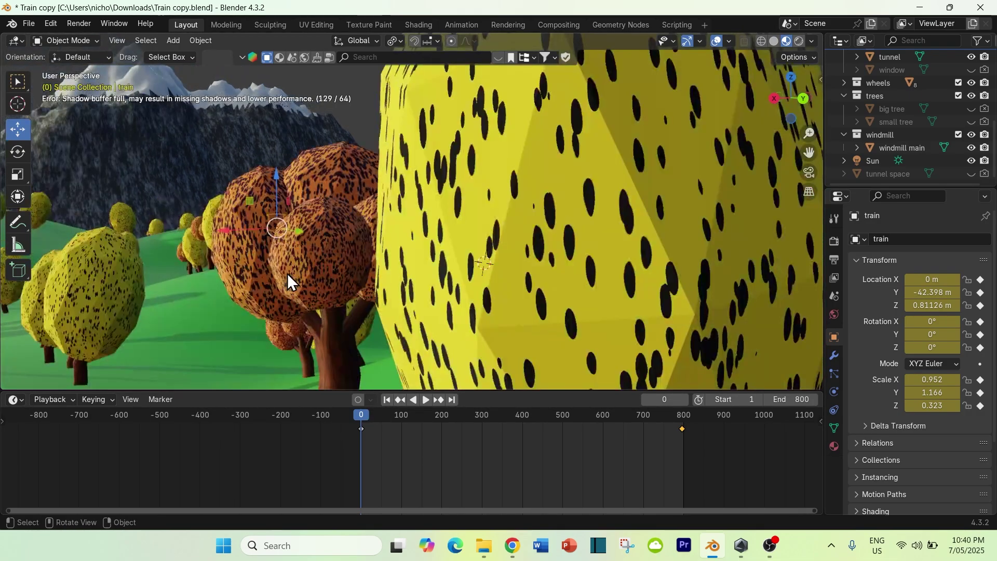
{"action": "scroll", "coordinate": [288, 285], "scroll_direction": "down", "scroll_amount": 5}
{"action": "middle_click_drag", "start_coordinate": [289, 296], "coordinate": [268, 291]}
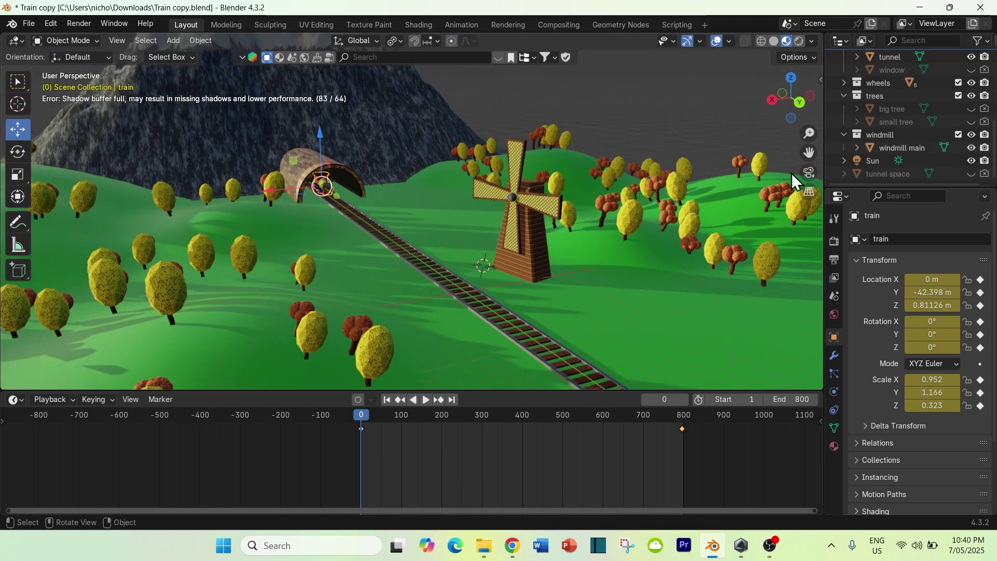
{"action": "scroll", "coordinate": [887, 117], "scroll_direction": "up", "scroll_amount": 3}
{"action": "scroll", "coordinate": [885, 114], "scroll_direction": "up", "scroll_amount": 5}
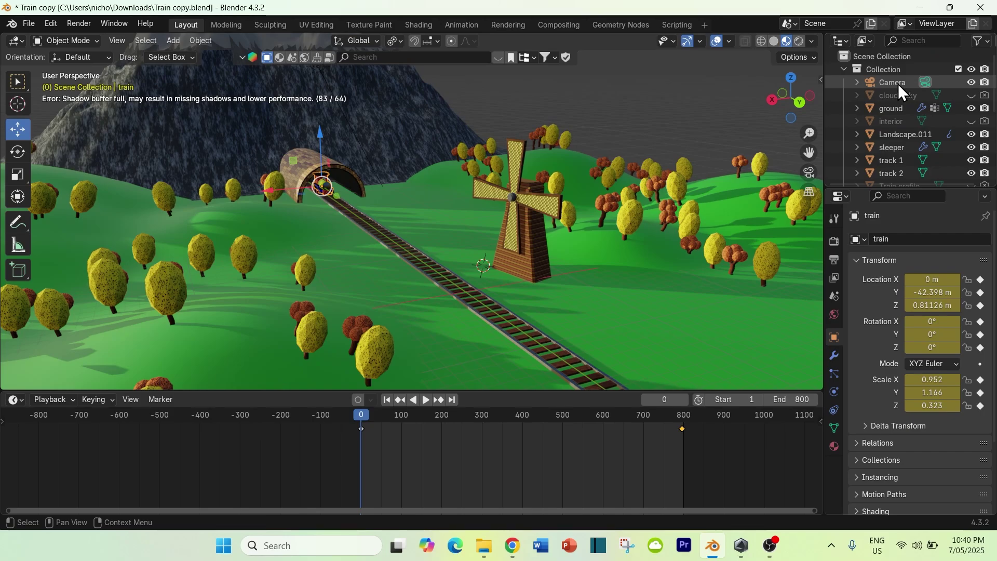
{"action": "left_click", "coordinate": [898, 84]}
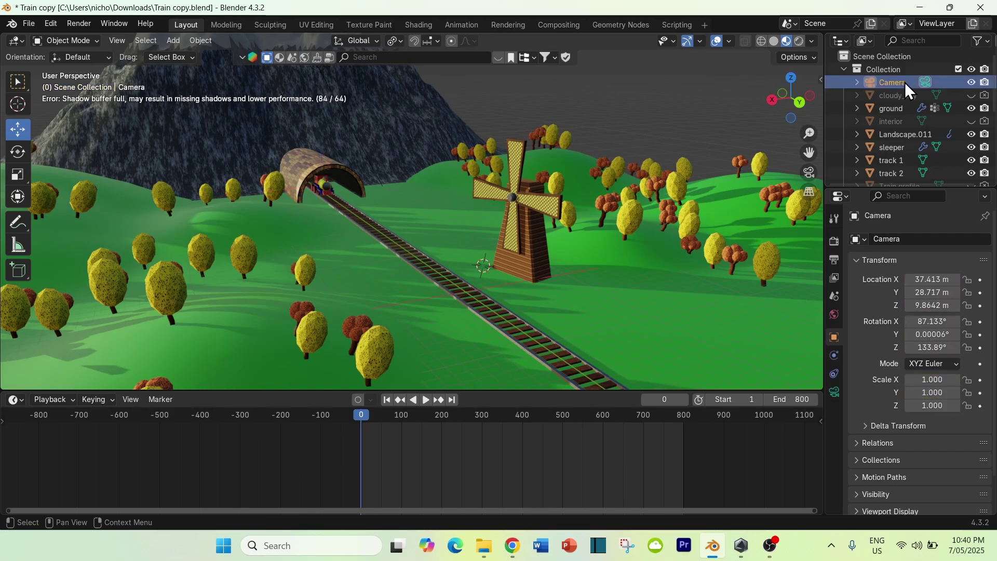
{"action": "left_click", "coordinate": [808, 172]}
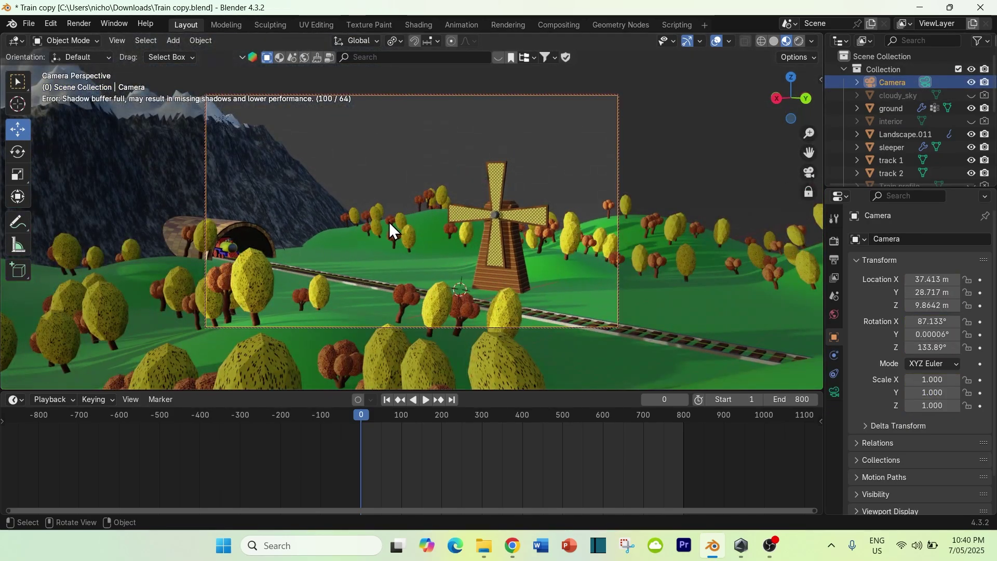
- Frame the train at the tunnel mouth with the camera at about X 13 m, Y -11.3 m, Z 4.6 m and keyframe it at frame 0
{"action": "scroll", "coordinate": [390, 222], "scroll_direction": "up", "scroll_amount": 10}
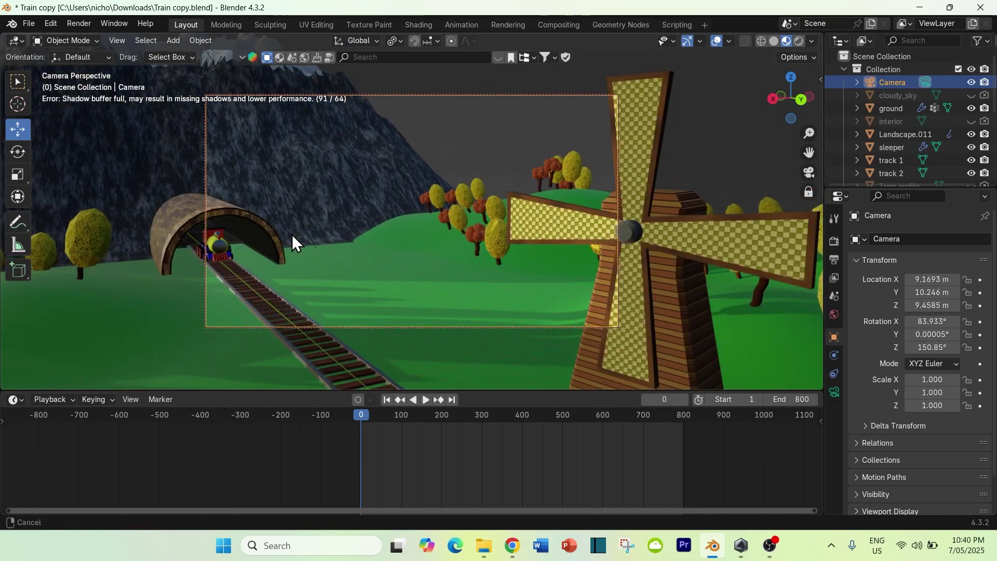
{"action": "middle_click_drag", "start_coordinate": [292, 234], "coordinate": [511, 226], "text": "shift"}
{"action": "scroll", "coordinate": [410, 238], "scroll_direction": "up", "scroll_amount": 5}
{"action": "middle_click_drag", "start_coordinate": [390, 251], "coordinate": [501, 183], "text": "shift"}
{"action": "middle_click_drag", "start_coordinate": [294, 232], "coordinate": [259, 272]}
{"action": "middle_click_drag", "start_coordinate": [470, 263], "coordinate": [374, 221], "text": "shift"}
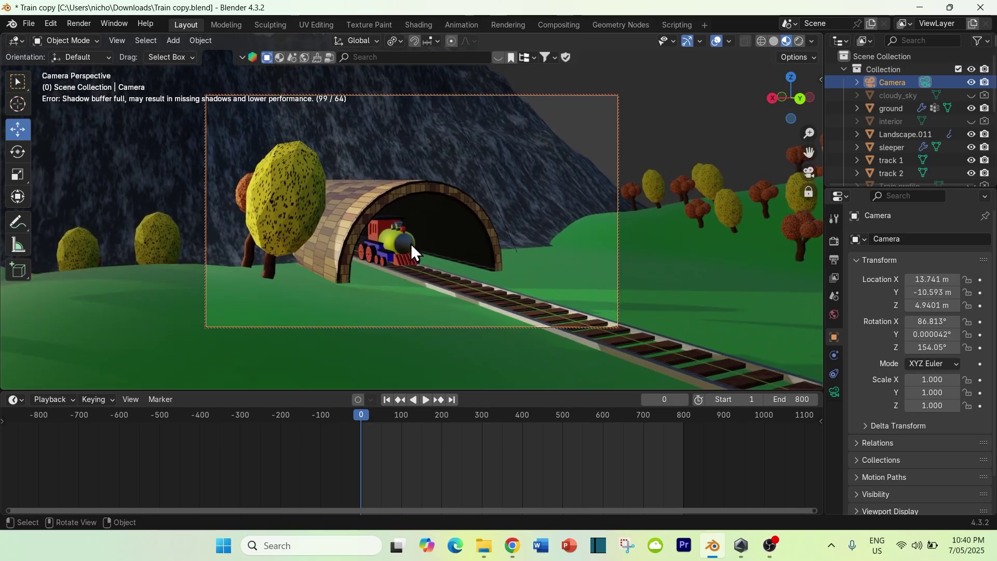
{"action": "scroll", "coordinate": [410, 244], "scroll_direction": "down", "scroll_amount": 3}
{"action": "scroll", "coordinate": [410, 245], "scroll_direction": "up", "scroll_amount": 4}
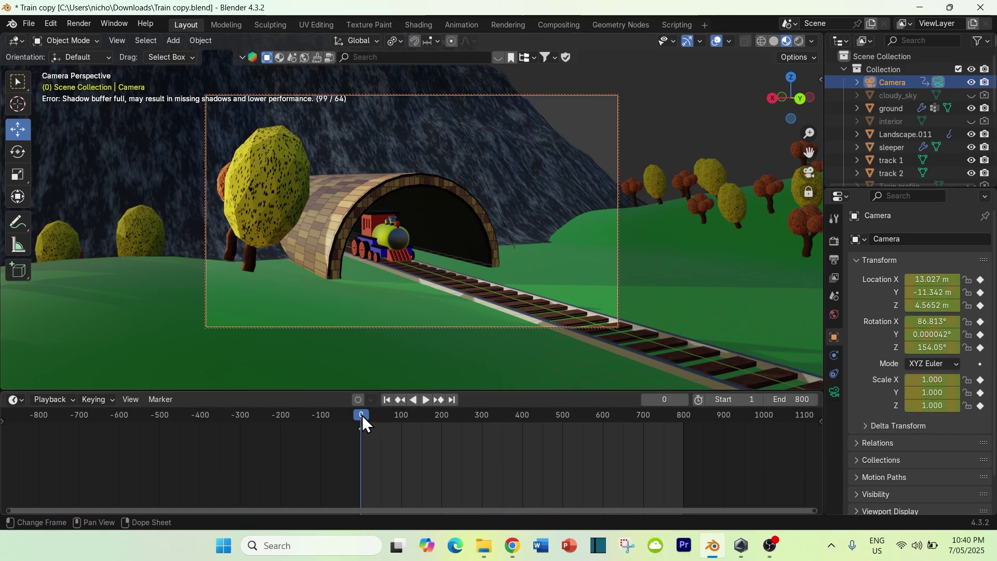
- At frame 202, pull the camera back to about X 22.5 m, Y -6.7 m, Z 6.4 m, keyframe it and preview the move
{"action": "left_click_drag", "start_coordinate": [362, 416], "coordinate": [443, 422]}
{"action": "middle_click_drag", "start_coordinate": [484, 269], "coordinate": [523, 275]}
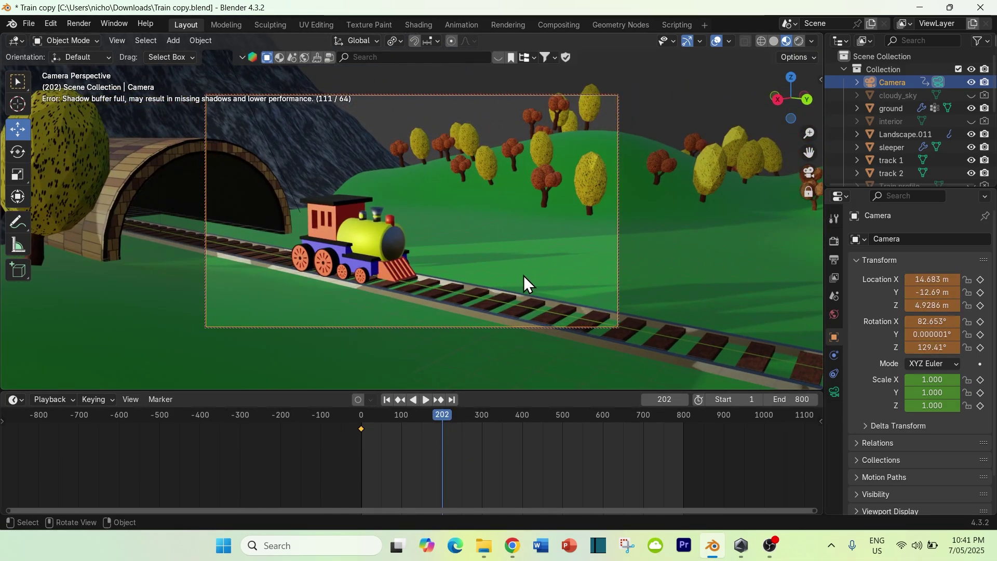
{"action": "scroll", "coordinate": [522, 275], "scroll_direction": "down", "scroll_amount": 3}
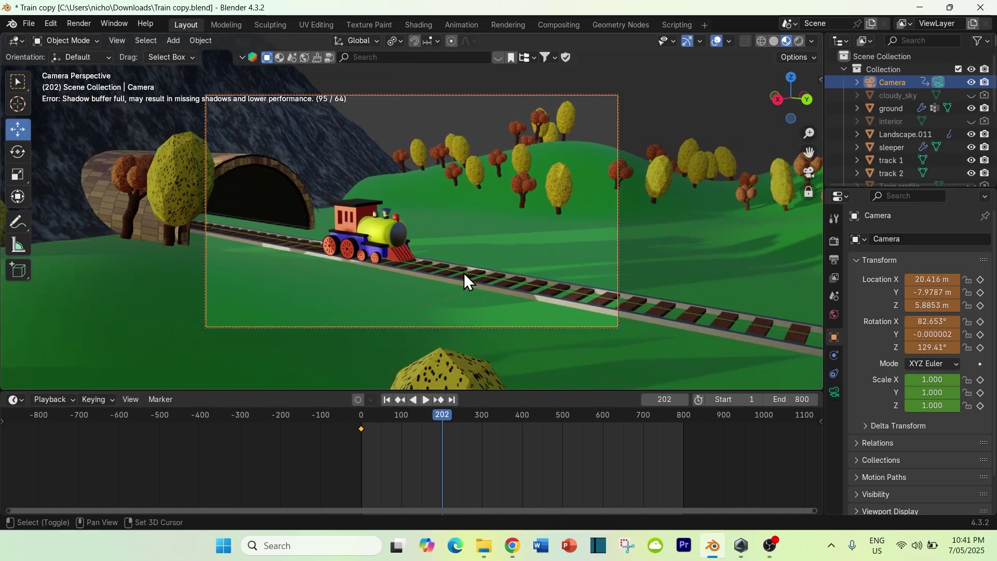
{"action": "scroll", "coordinate": [451, 281], "scroll_direction": "down", "scroll_amount": 1}
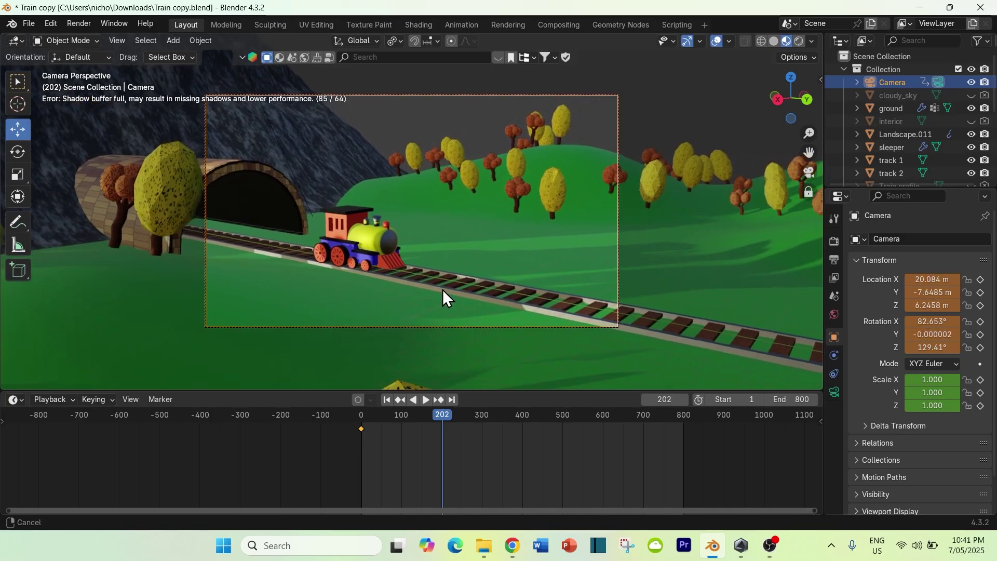
{"action": "middle_click_drag", "start_coordinate": [442, 289], "coordinate": [450, 284]}
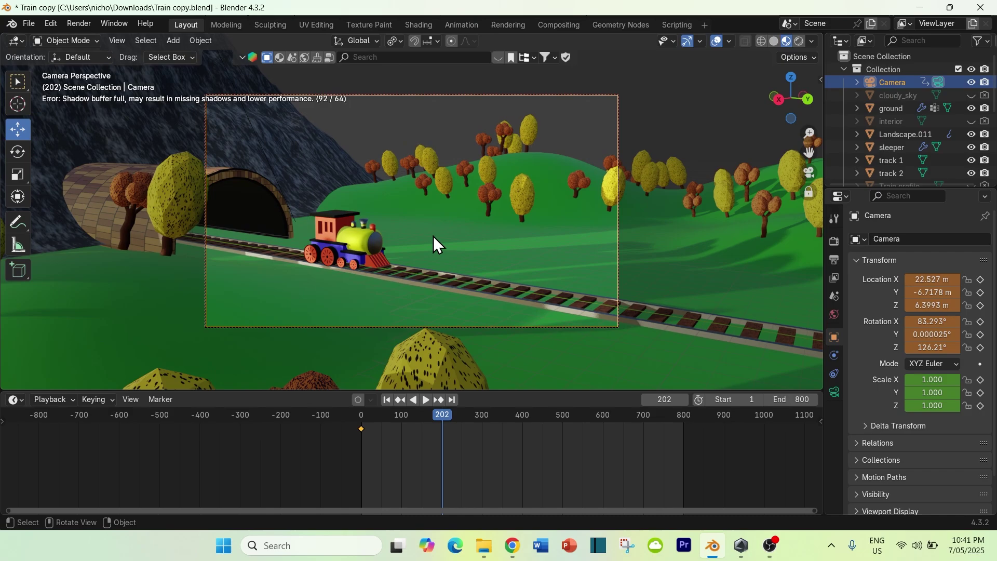
{"action": "left_click_drag", "start_coordinate": [440, 423], "coordinate": [378, 432]}
{"action": "key", "text": "space"}
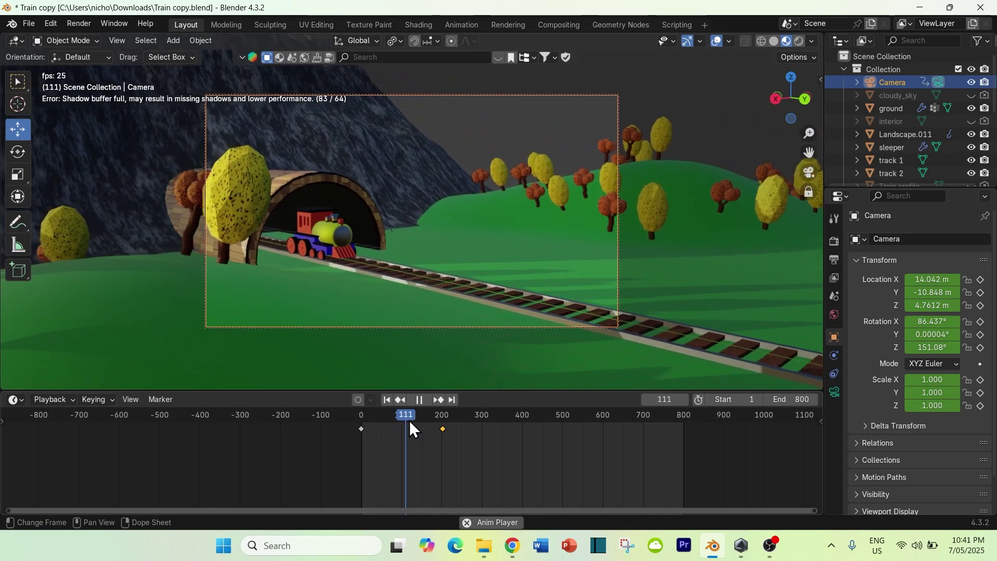
- At frame 336, raise the camera high above the windmill to about X 44.1 m, Y 26.7 m, Z 65.1 m and keyframe it
{"action": "left_click_drag", "start_coordinate": [409, 420], "coordinate": [497, 425]}
{"action": "key", "text": "space"}
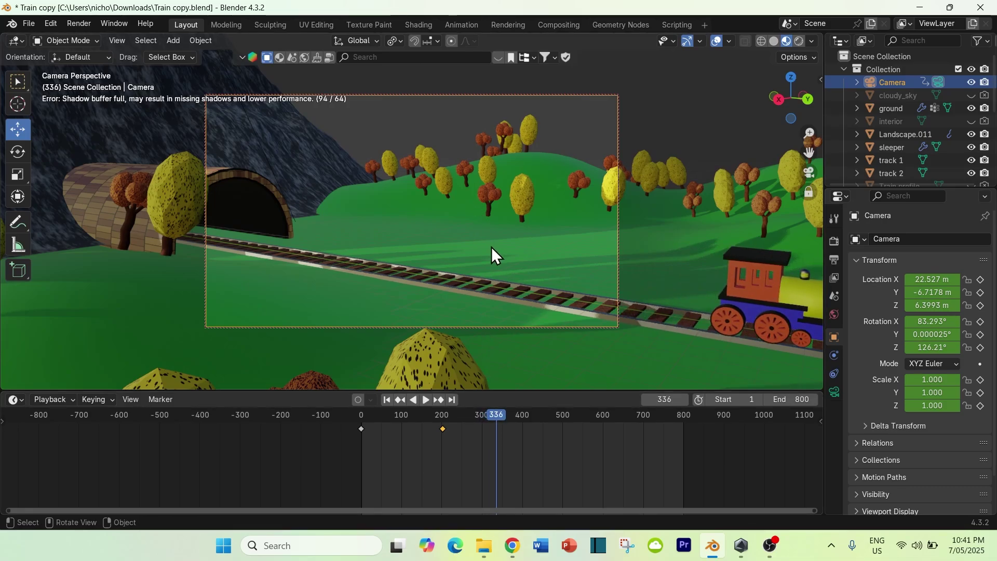
{"action": "scroll", "coordinate": [491, 247], "scroll_direction": "down", "scroll_amount": 3}
{"action": "middle_click_drag", "start_coordinate": [488, 241], "coordinate": [252, 239], "text": "shift"}
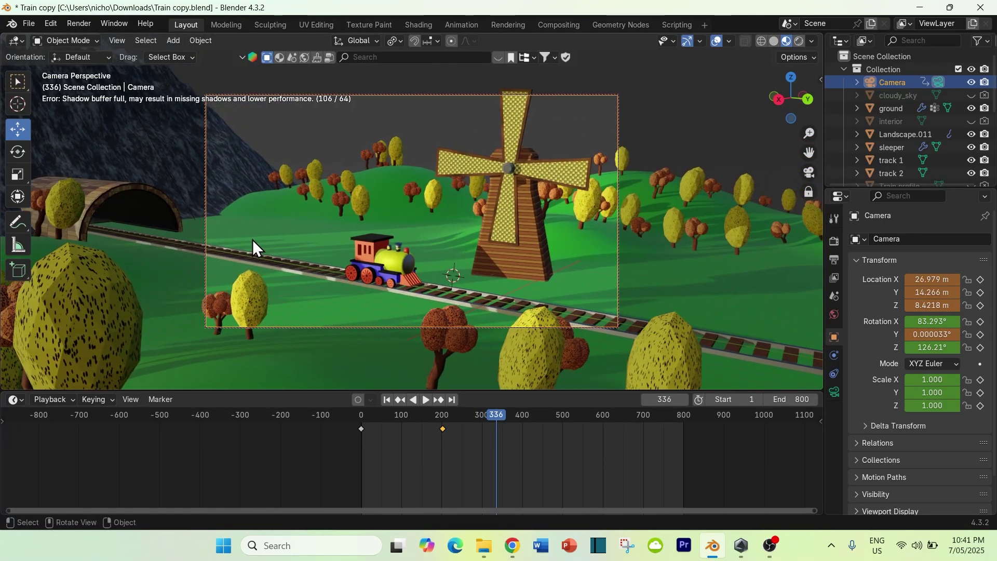
{"action": "middle_click_drag", "start_coordinate": [356, 216], "coordinate": [384, 242], "text": "shift"}
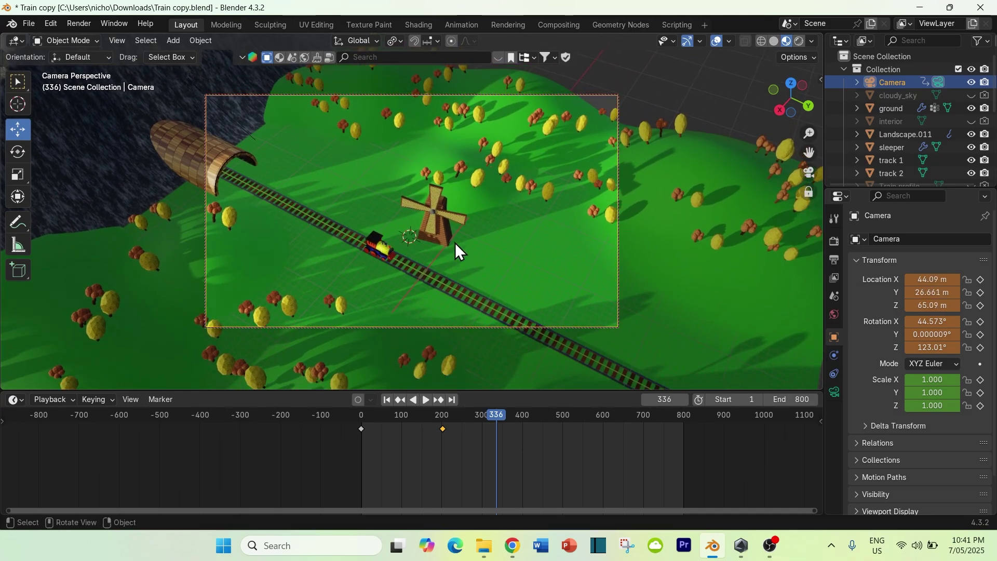
- Play the rising camera move from about frame 200 and stop at frame 260
{"action": "left_click_drag", "start_coordinate": [499, 423], "coordinate": [440, 433]}
{"action": "key", "text": "space"}
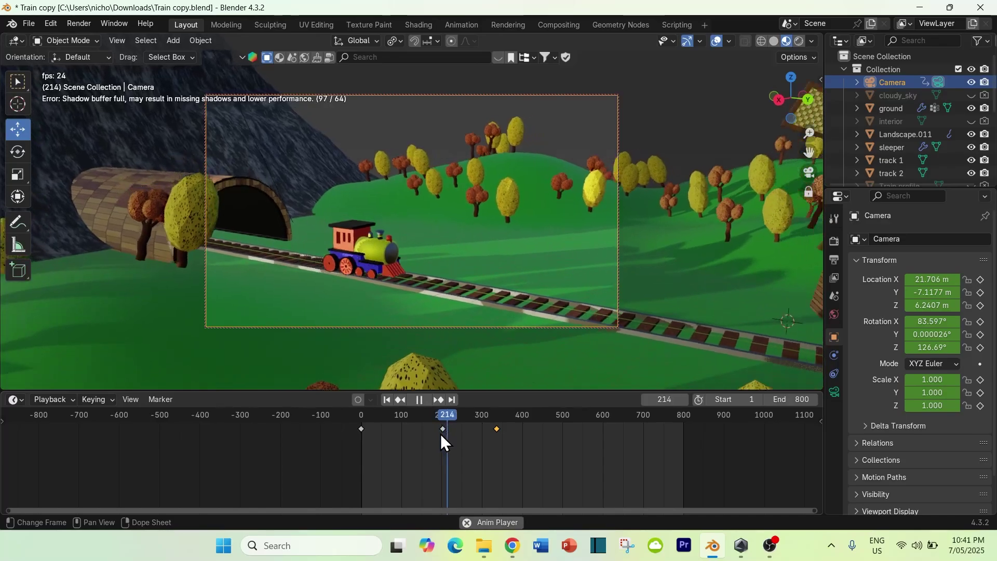
{"action": "key", "text": "space"}
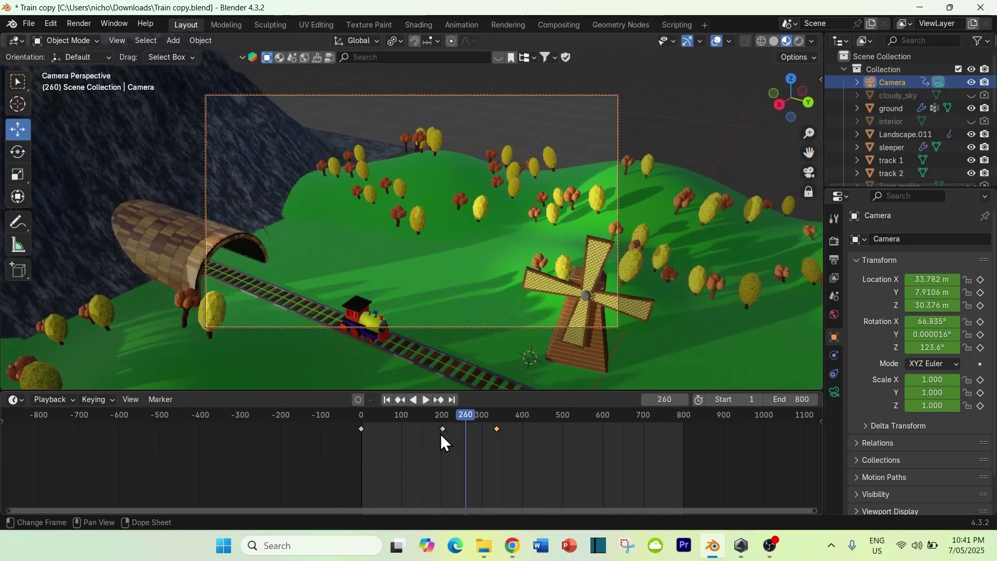
- At frame 261, tilt the camera down at about X 26.6 m, Y 2.6 m, Z 44.3 m, keyframe it and replay the move
{"action": "mouse_move", "coordinate": [465, 415]}
{"action": "left_mouse_down"}
{"action": "mouse_move", "coordinate": [450, 419]}
{"action": "mouse_move", "coordinate": [467, 421]}
{"action": "left_mouse_up"}
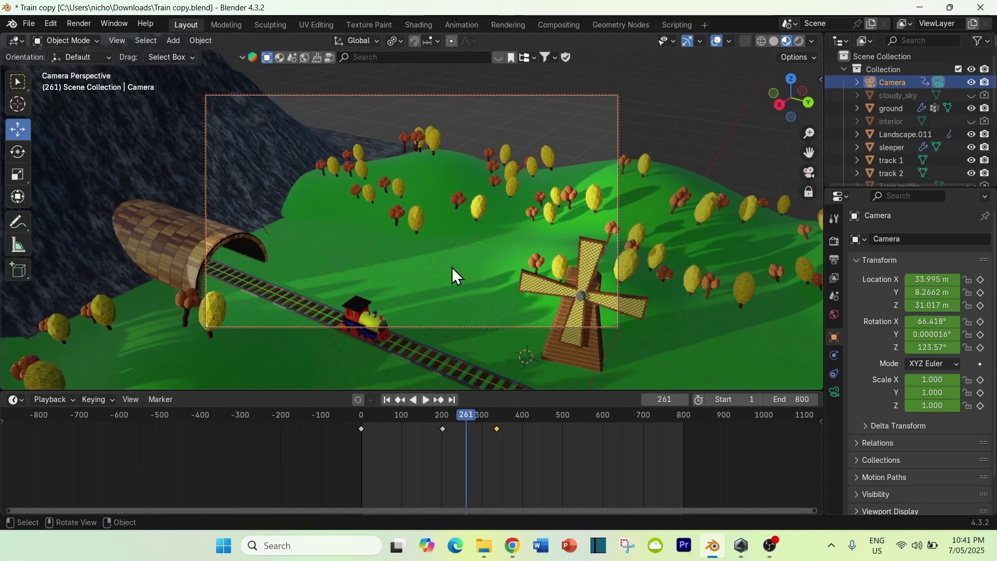
{"action": "middle_click_drag", "start_coordinate": [417, 206], "coordinate": [419, 243]}
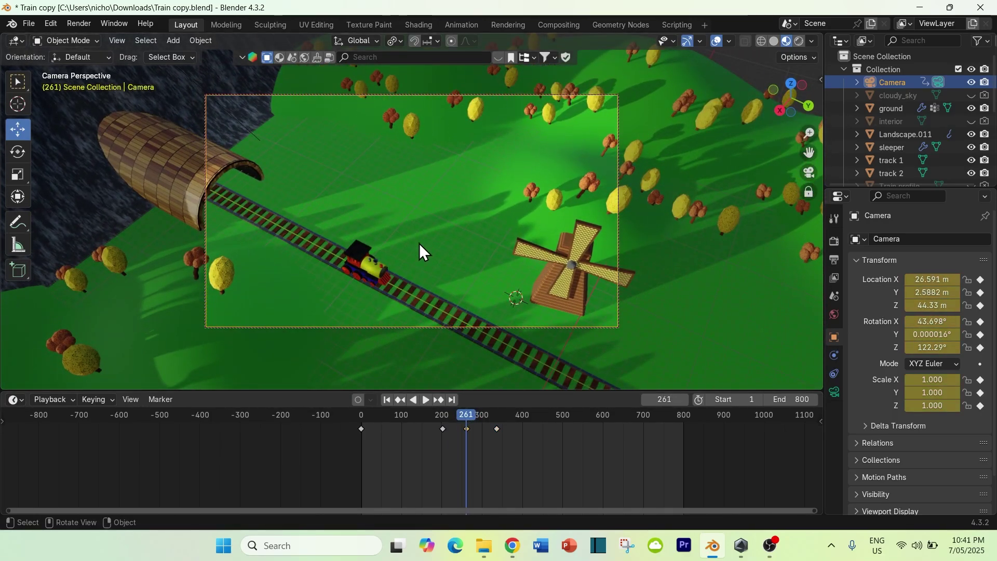
{"action": "left_click_drag", "start_coordinate": [465, 416], "coordinate": [445, 421]}
{"action": "key", "text": "space"}
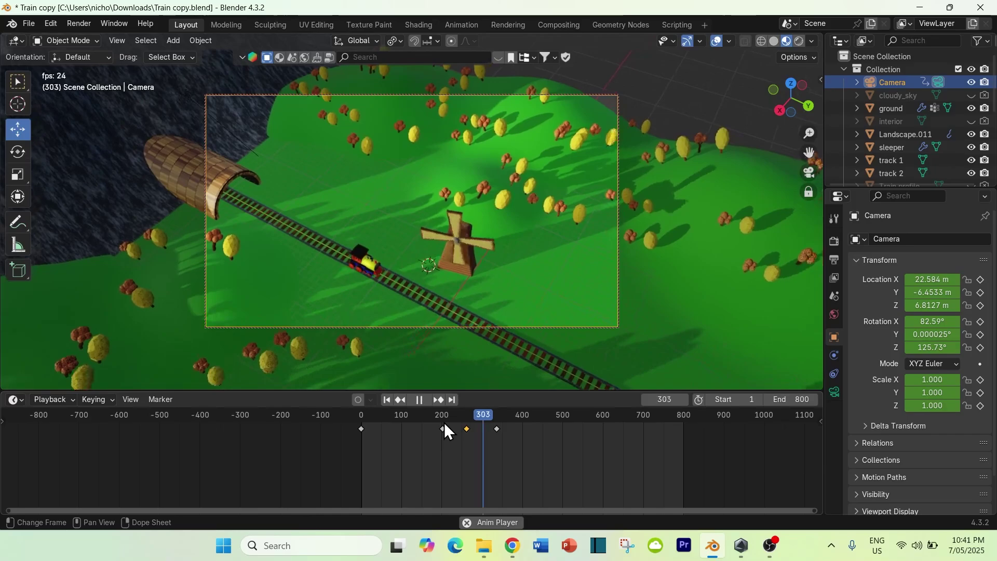
- At about frame 380, swing the camera to a low view along the track toward the tunnel, keyframe it and preview the move
{"action": "key", "text": "space"}
{"action": "middle_click_drag", "start_coordinate": [474, 287], "coordinate": [439, 268]}
{"action": "scroll", "coordinate": [383, 233], "scroll_direction": "up", "scroll_amount": 4}
{"action": "key", "text": "i"}
{"action": "left_click", "coordinate": [496, 416]}
{"action": "key", "text": "space"}
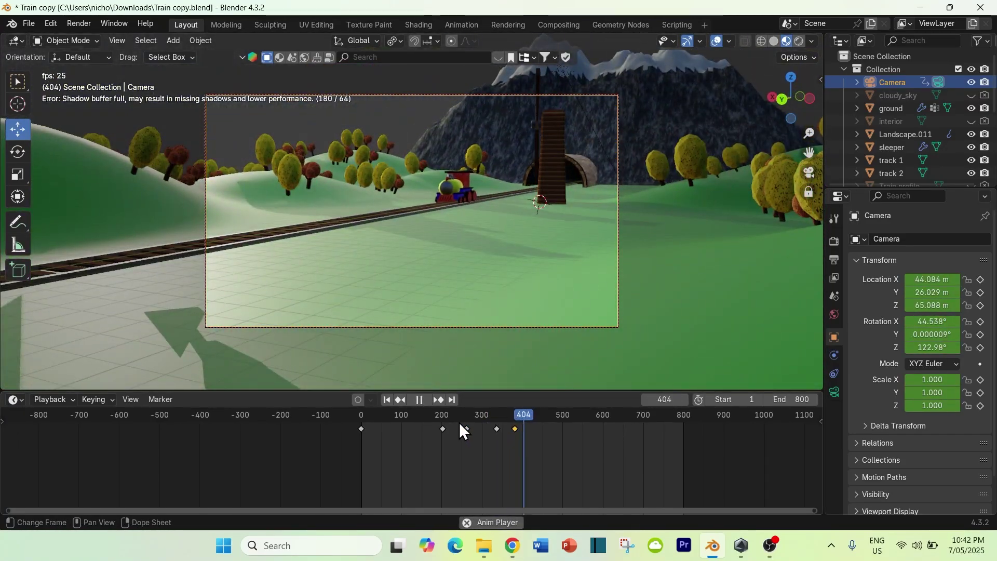
- At frame 531, move the low camera in beside the track to frame the train and keyframe it
{"action": "left_click", "coordinate": [550, 415]}
{"action": "scroll", "coordinate": [379, 234], "scroll_direction": "up", "scroll_amount": 5}
{"action": "middle_click_drag", "start_coordinate": [379, 233], "coordinate": [457, 235]}
{"action": "middle_click_drag", "start_coordinate": [333, 228], "coordinate": [499, 262], "text": "shift"}
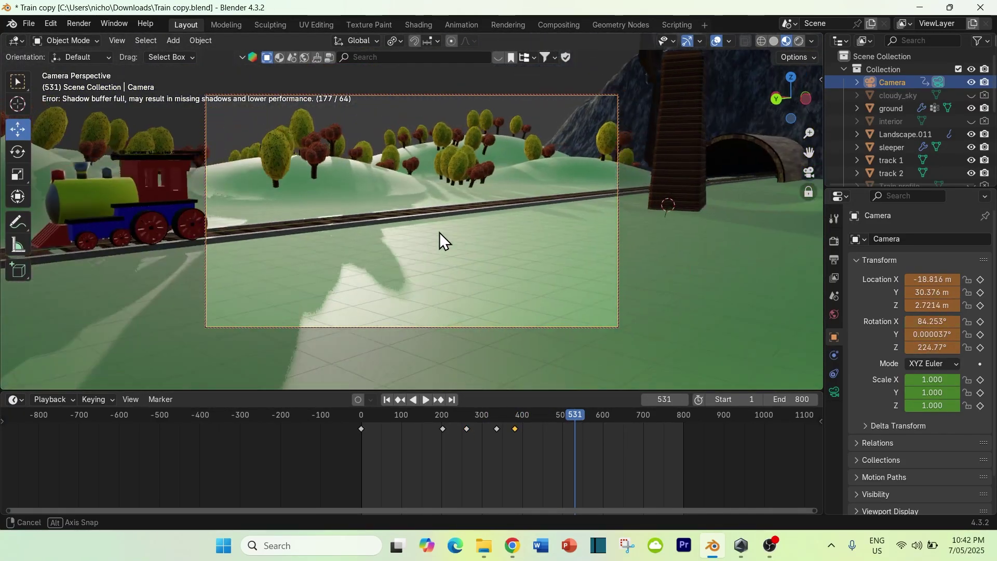
{"action": "key", "text": "i"}
- At about frame 450, shift the camera sideways along the track, keyframe it and replay the move from about frame 380
{"action": "mouse_move", "coordinate": [523, 421]}
{"action": "left_mouse_down"}
{"action": "mouse_move", "coordinate": [576, 421]}
{"action": "mouse_move", "coordinate": [542, 423]}
{"action": "left_mouse_up"}
{"action": "middle_click_drag", "start_coordinate": [483, 280], "coordinate": [329, 283], "text": "shift"}
{"action": "key", "text": "i"}
{"action": "left_click", "coordinate": [517, 419]}
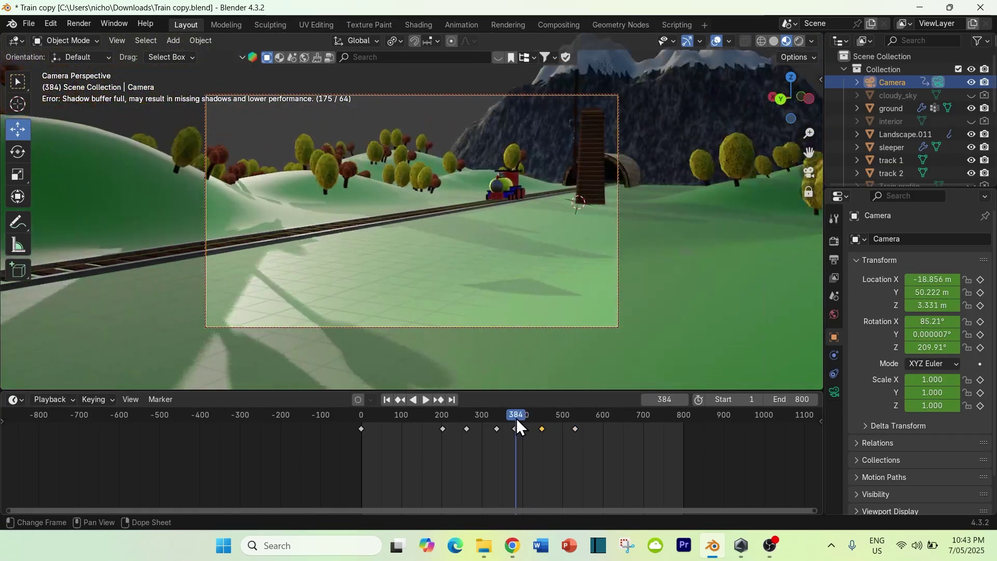
{"action": "mouse_move", "coordinate": [516, 418]}
{"action": "left_mouse_down"}
{"action": "mouse_move", "coordinate": [532, 414]}
{"action": "mouse_move", "coordinate": [512, 419]}
{"action": "left_mouse_up"}
{"action": "key", "text": "space"}
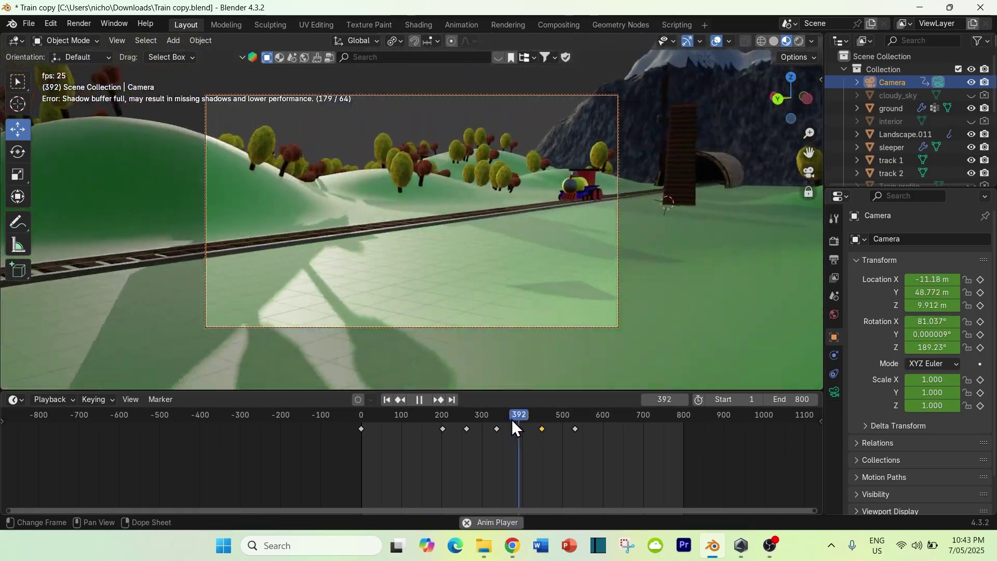
- At frame 410, shift the camera to about X -25.2 m, Y 38.5 m, Z 3.9 m, keyframe it and replay the move
{"action": "key", "text": "space"}
{"action": "middle_click_drag", "start_coordinate": [493, 354], "coordinate": [391, 368], "text": "shift"}
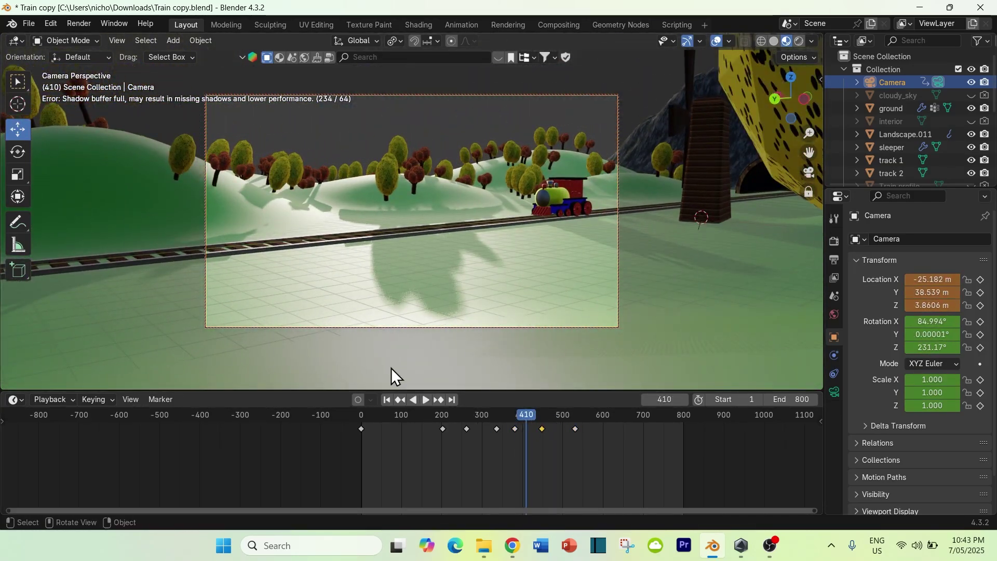
{"action": "key", "text": "i"}
{"action": "left_click_drag", "start_coordinate": [527, 417], "coordinate": [519, 416]}
{"action": "key", "text": "space"}
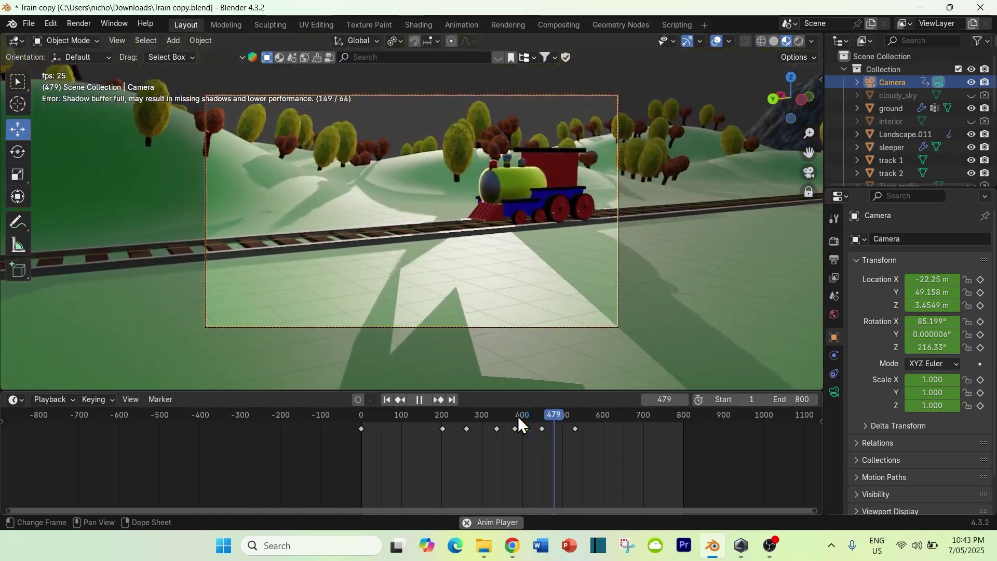
{"action": "key", "text": "space"}
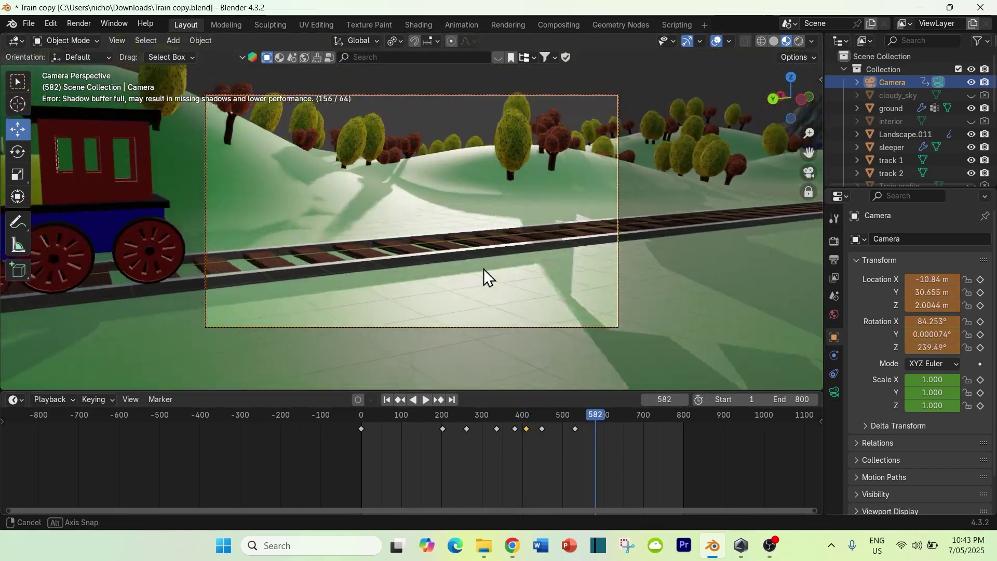
- At frame 582, swing the camera out to a wide view at about X 60.4 m, Y 8.2 m, Z 15.6 m, keyframe it and preview
{"action": "middle_click_drag", "start_coordinate": [484, 268], "coordinate": [416, 328]}
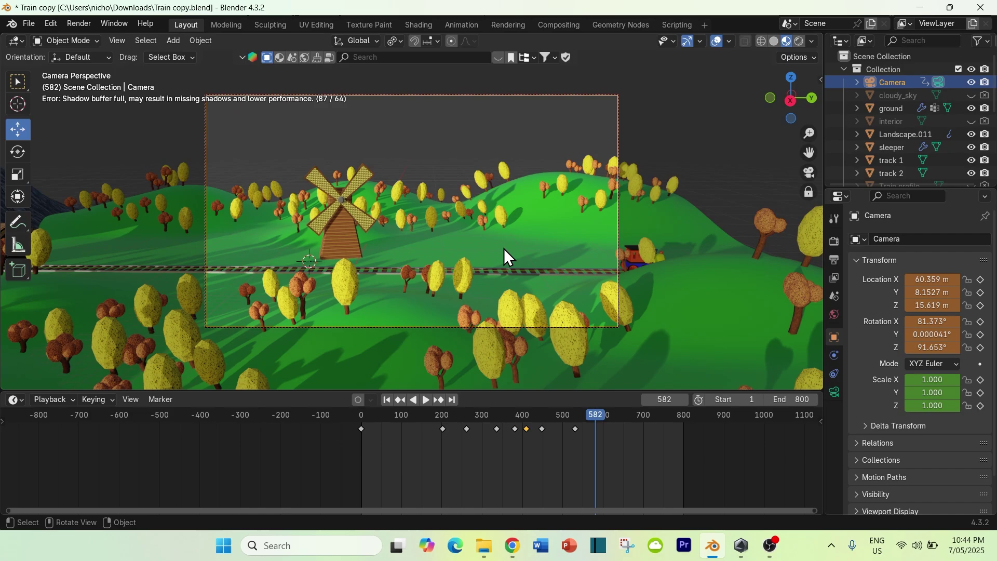
{"action": "key", "text": "i"}
{"action": "left_click", "coordinate": [570, 419]}
{"action": "key", "text": "space"}
{"action": "key", "text": "space"}
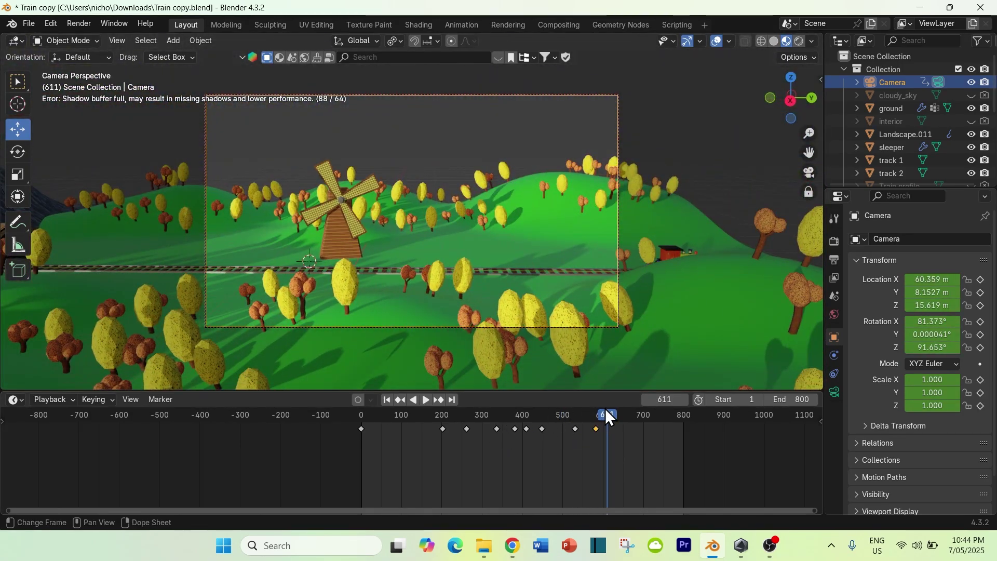
{"action": "mouse_move", "coordinate": [593, 417]}
{"action": "left_mouse_down"}
{"action": "mouse_move", "coordinate": [486, 423]}
{"action": "mouse_move", "coordinate": [618, 425]}
{"action": "mouse_move", "coordinate": [484, 432]}
{"action": "mouse_move", "coordinate": [602, 434]}
{"action": "left_mouse_up"}
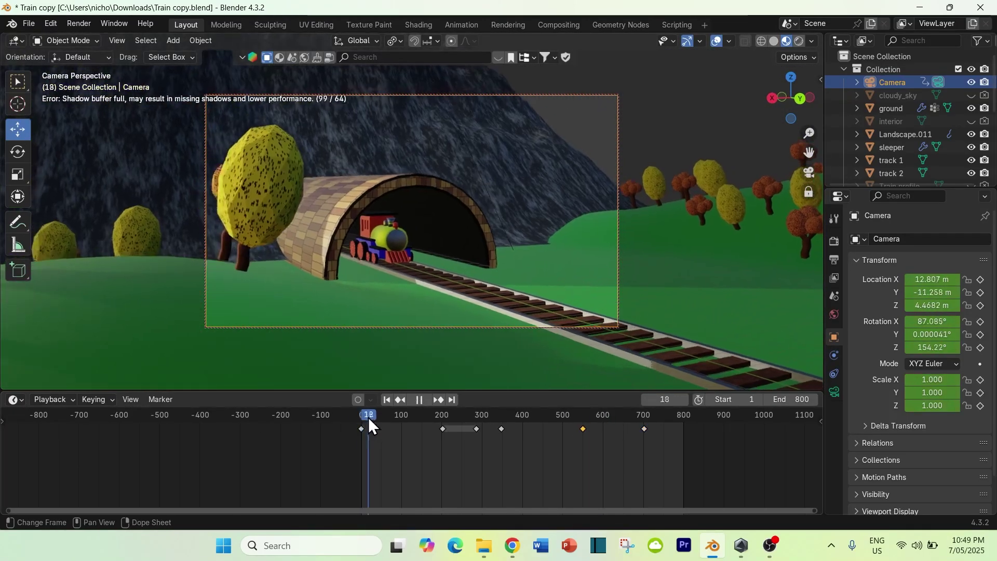
- Play the whole animation from frame 1 to check the camera moves, and scrub the rendered view to frame 514
{"action": "key", "text": "space"}
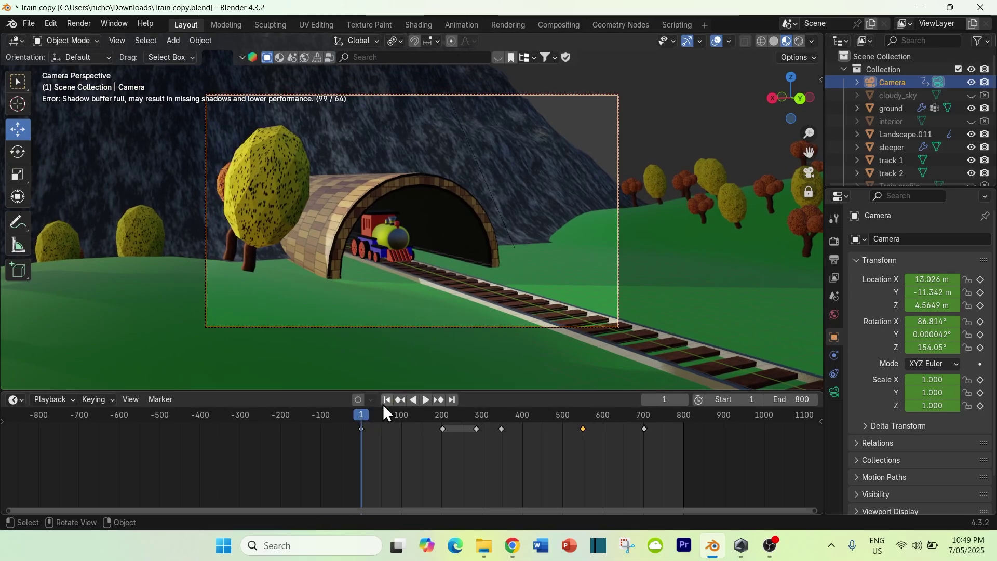
{"action": "left_click", "coordinate": [425, 399]}
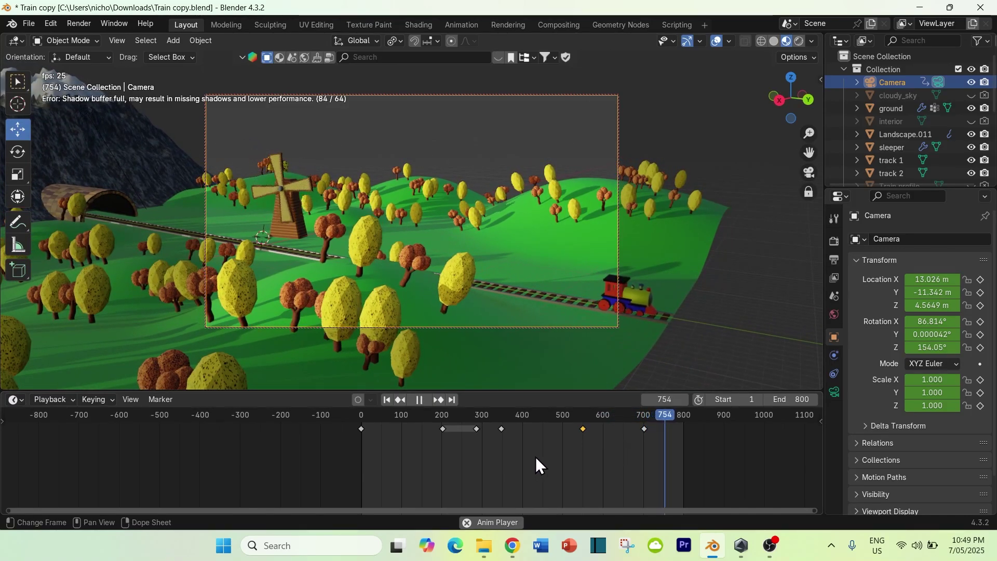
{"action": "left_click", "coordinate": [418, 401]}
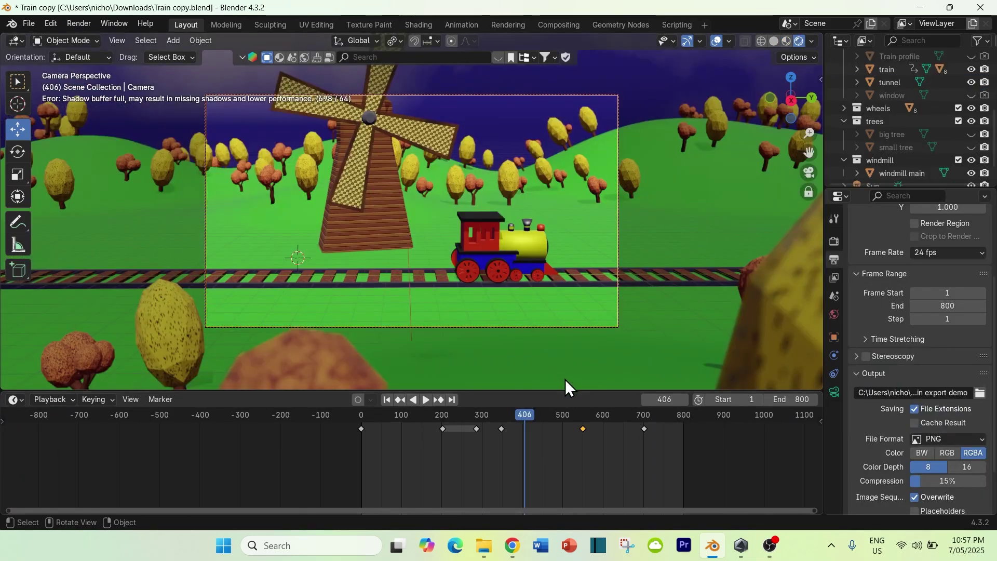
{"action": "left_click_drag", "start_coordinate": [524, 415], "coordinate": [544, 448]}
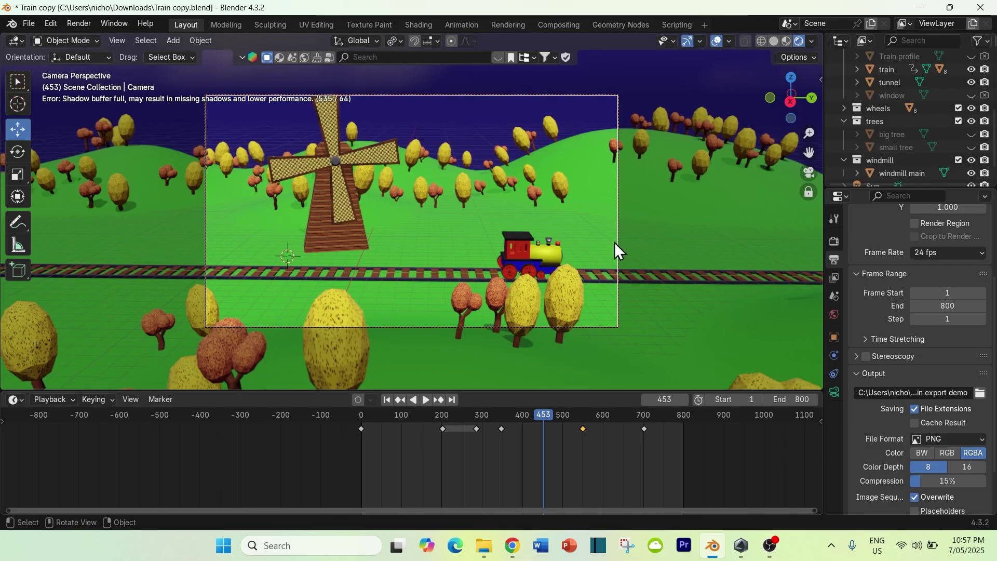
{"action": "left_click_drag", "start_coordinate": [546, 414], "coordinate": [568, 419]}
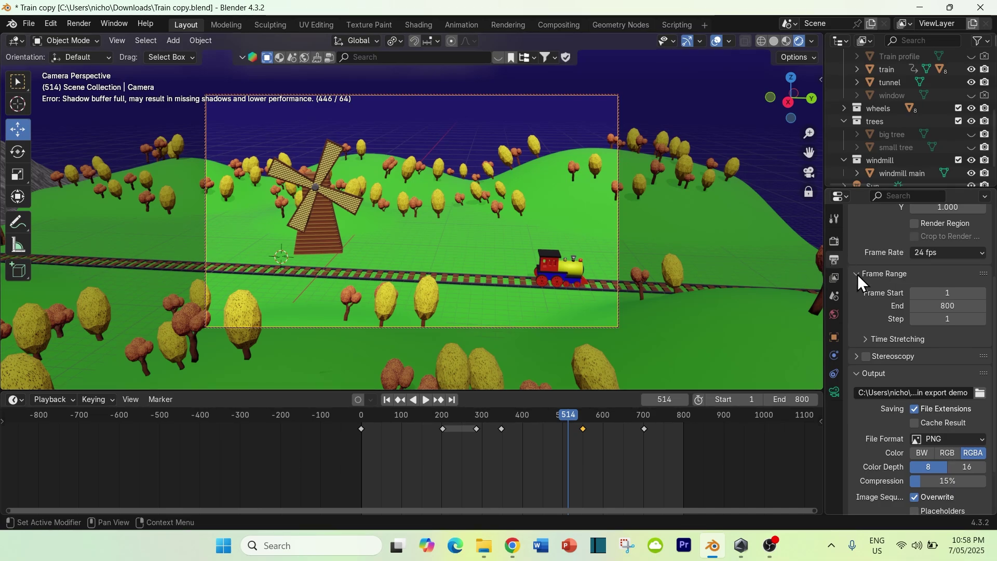
- Review the output frame rate presets and the export file location, keeping 24 fps and the existing path
{"action": "scroll", "coordinate": [878, 276], "scroll_direction": "up", "scroll_amount": 2}
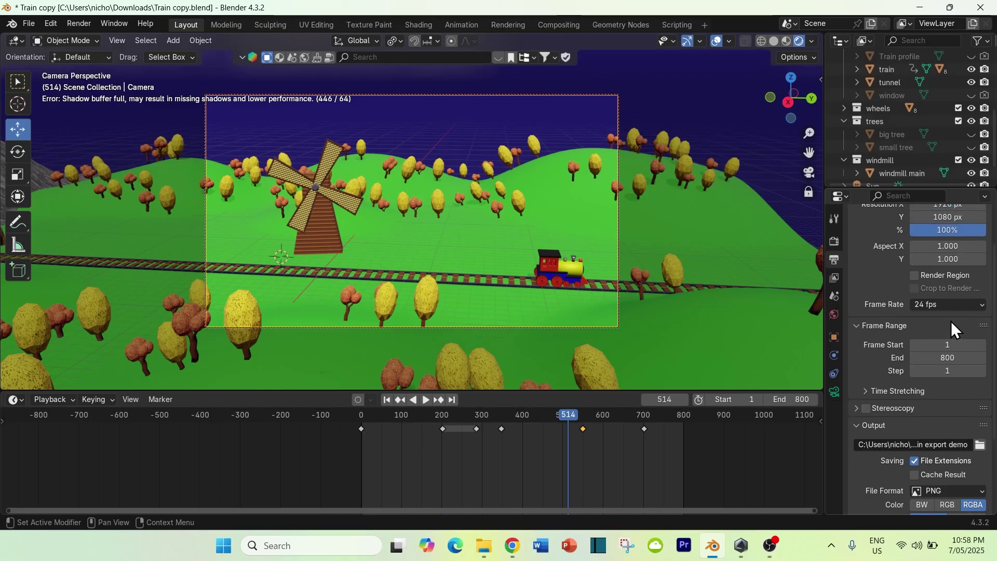
{"action": "left_click", "coordinate": [952, 305]}
{"action": "left_click", "coordinate": [944, 303]}
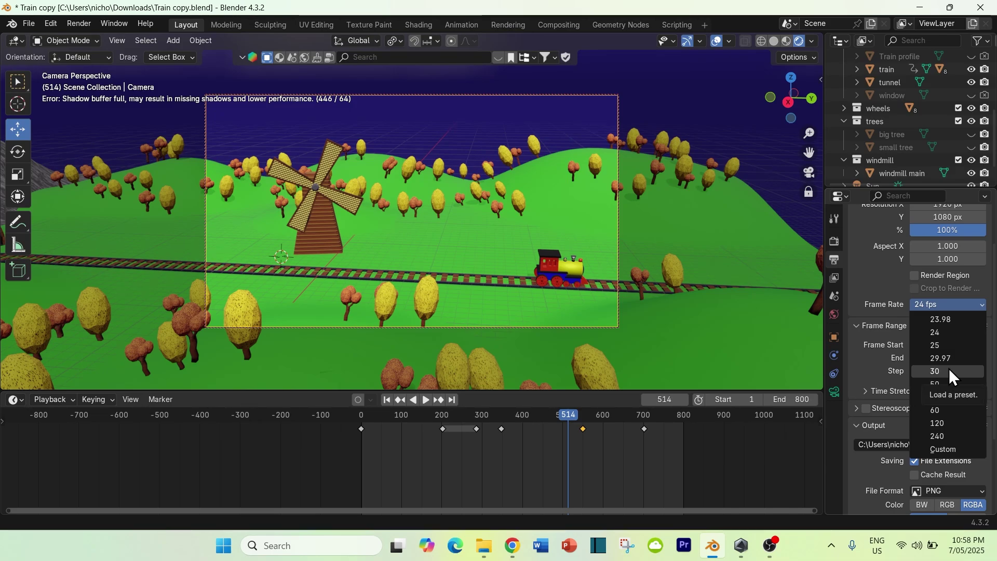
{"action": "left_click", "coordinate": [945, 305]}
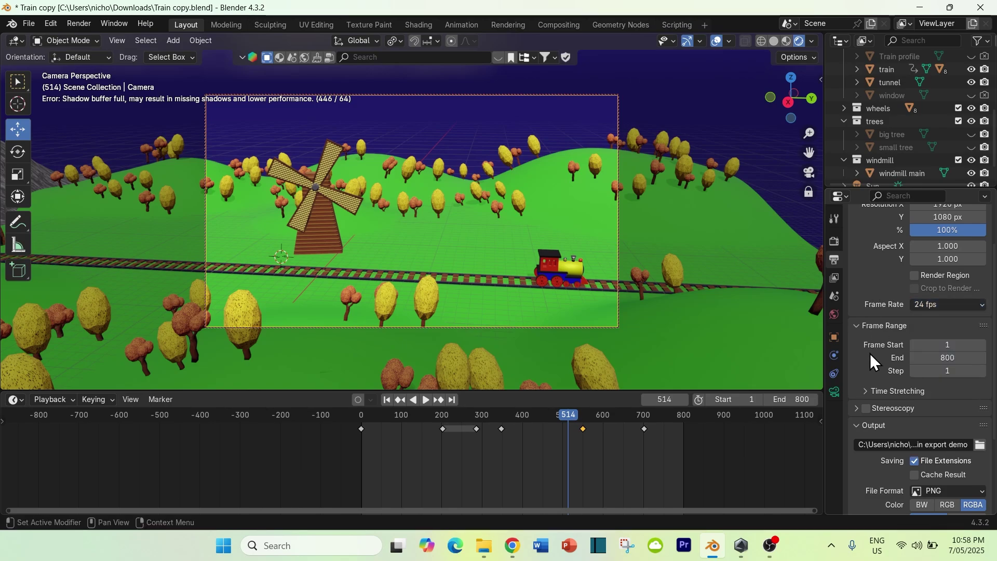
{"action": "scroll", "coordinate": [859, 344], "scroll_direction": "down", "scroll_amount": 4}
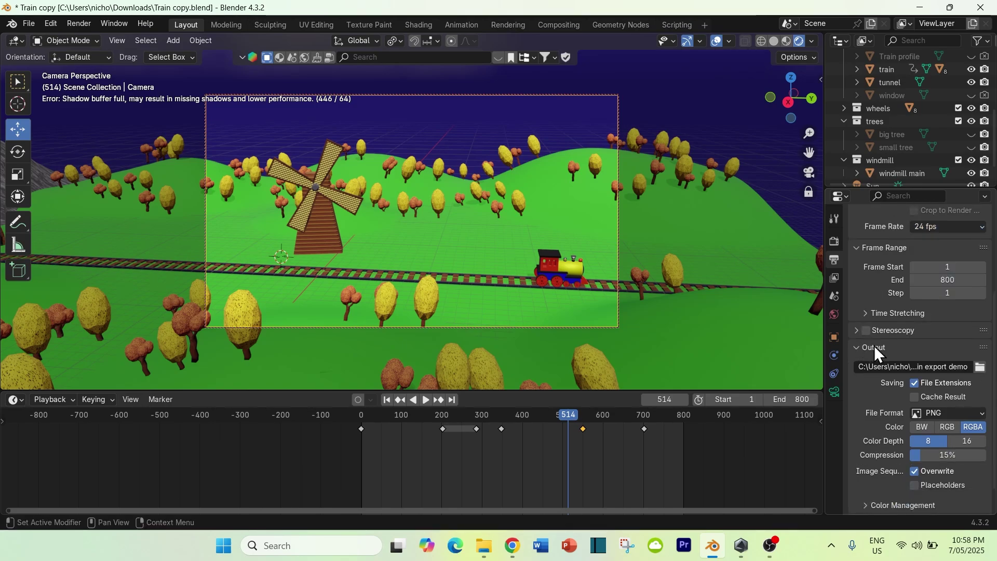
{"action": "left_click", "coordinate": [979, 368]}
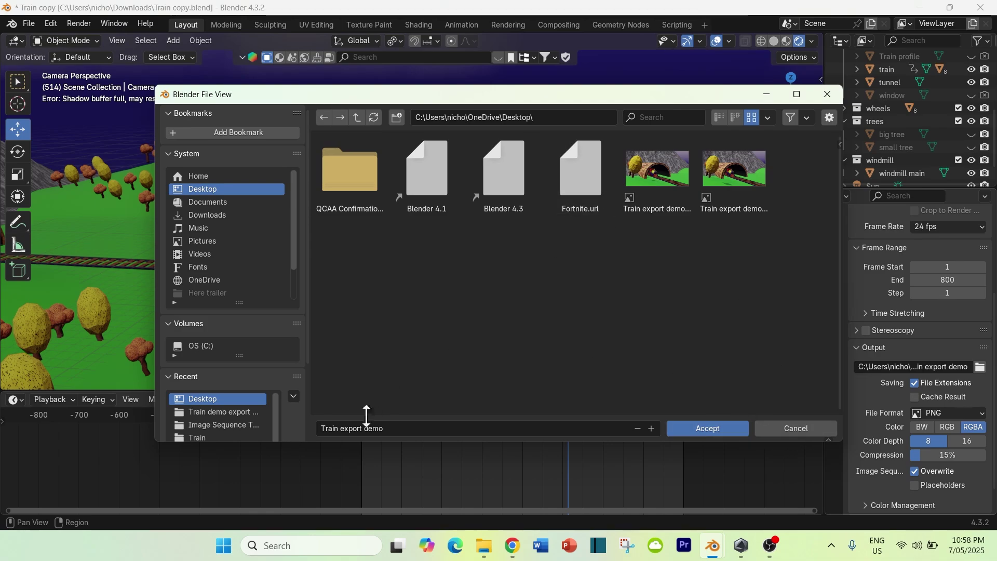
{"action": "left_click", "coordinate": [786, 428]}
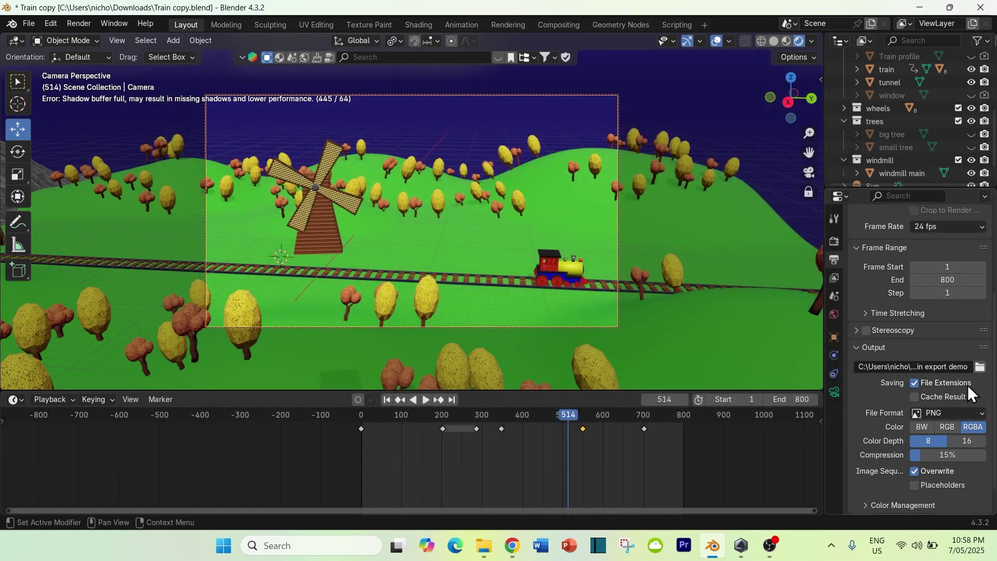
- Set the output file format to FFmpeg Video and look over its color management settings
{"action": "scroll", "coordinate": [864, 399], "scroll_direction": "down", "scroll_amount": 1}
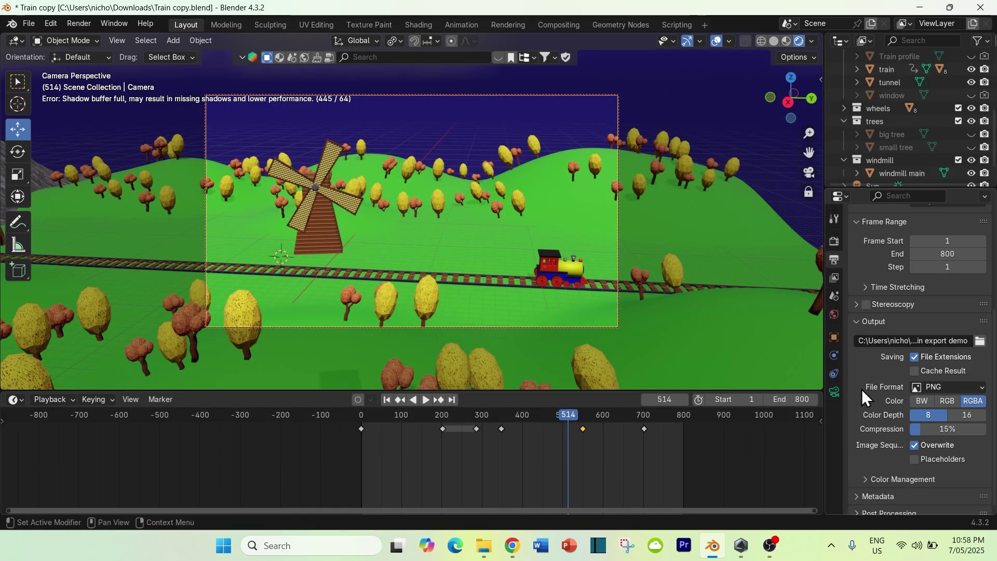
{"action": "left_click", "coordinate": [975, 388]}
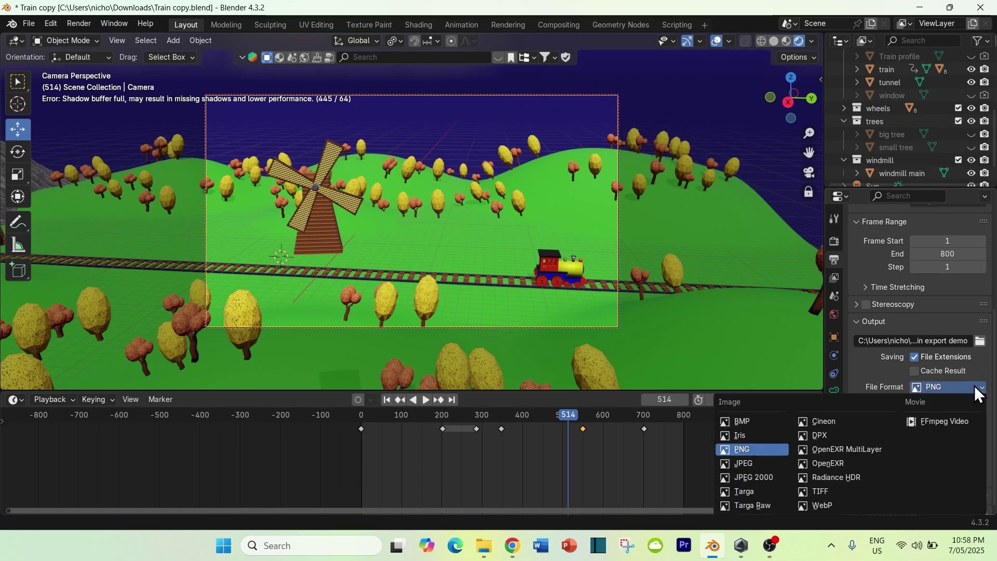
{"action": "left_click", "coordinate": [975, 386]}
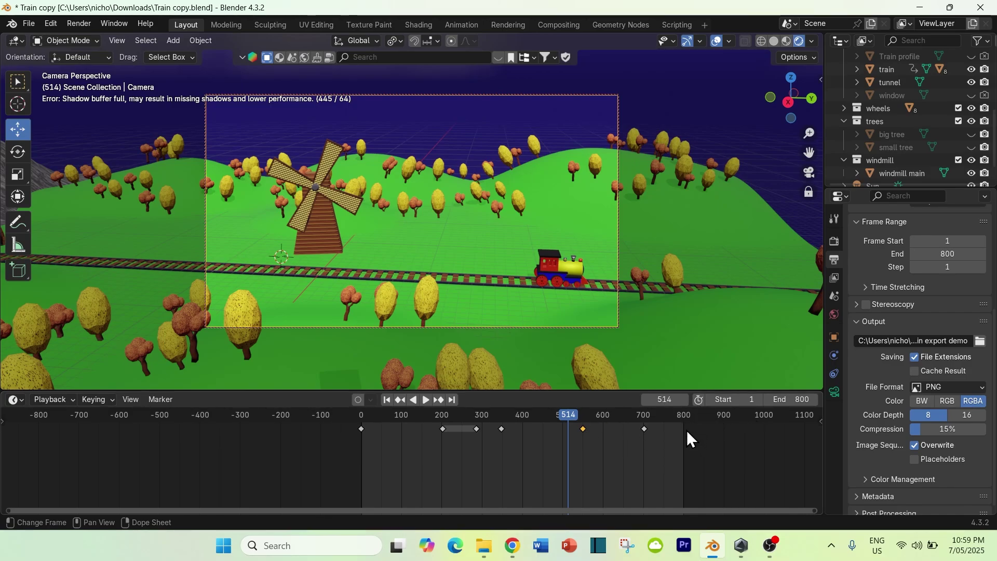
{"action": "left_click", "coordinate": [947, 387]}
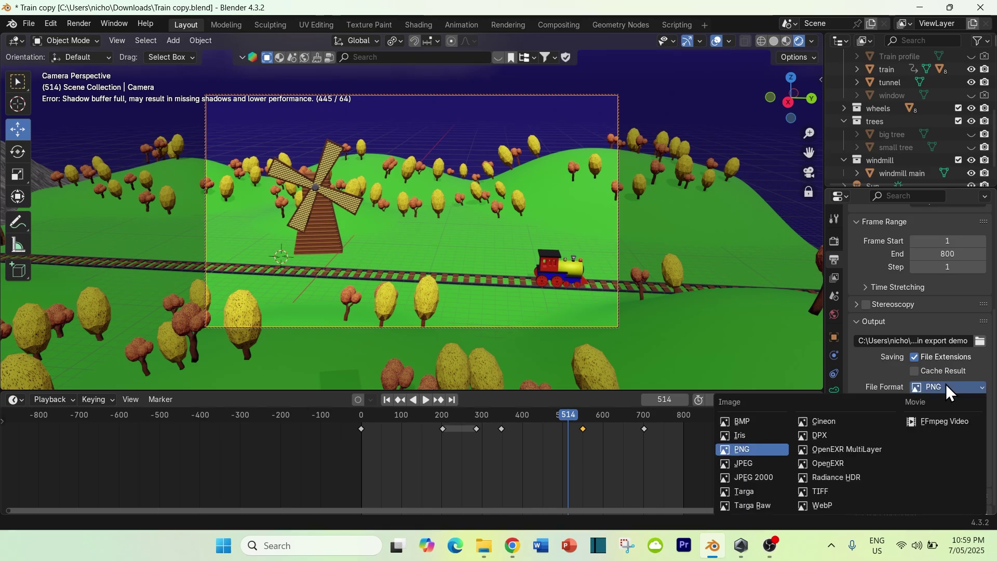
{"action": "left_click", "coordinate": [949, 420]}
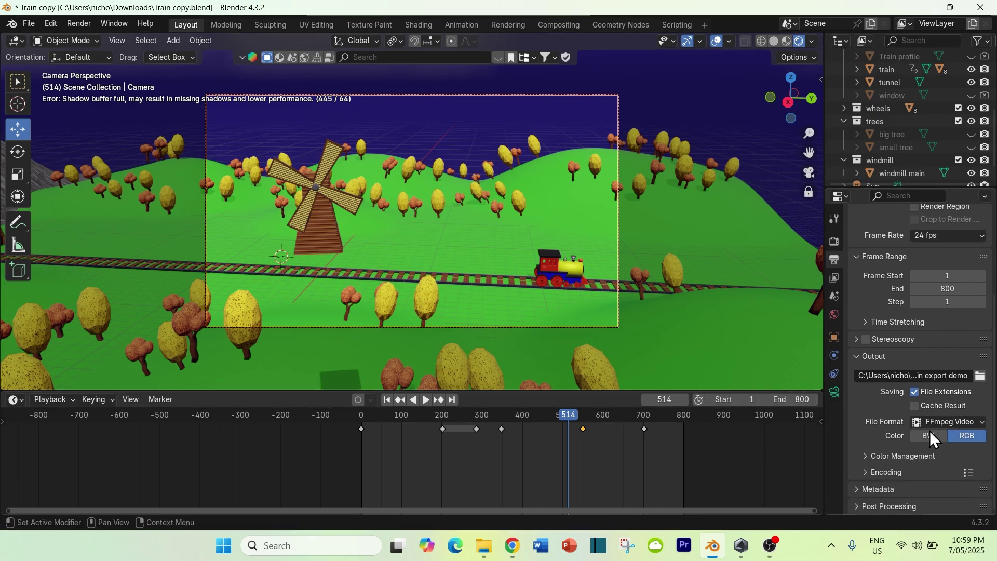
{"action": "left_click", "coordinate": [890, 456]}
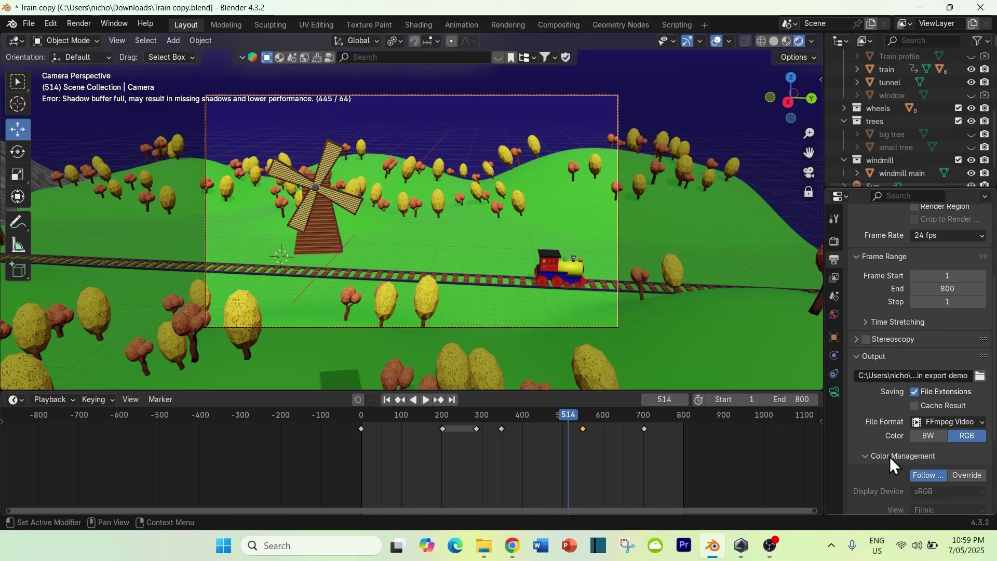
{"action": "scroll", "coordinate": [881, 444], "scroll_direction": "down", "scroll_amount": 2}
{"action": "left_click", "coordinate": [883, 404]}
{"action": "scroll", "coordinate": [881, 412], "scroll_direction": "up", "scroll_amount": 2}
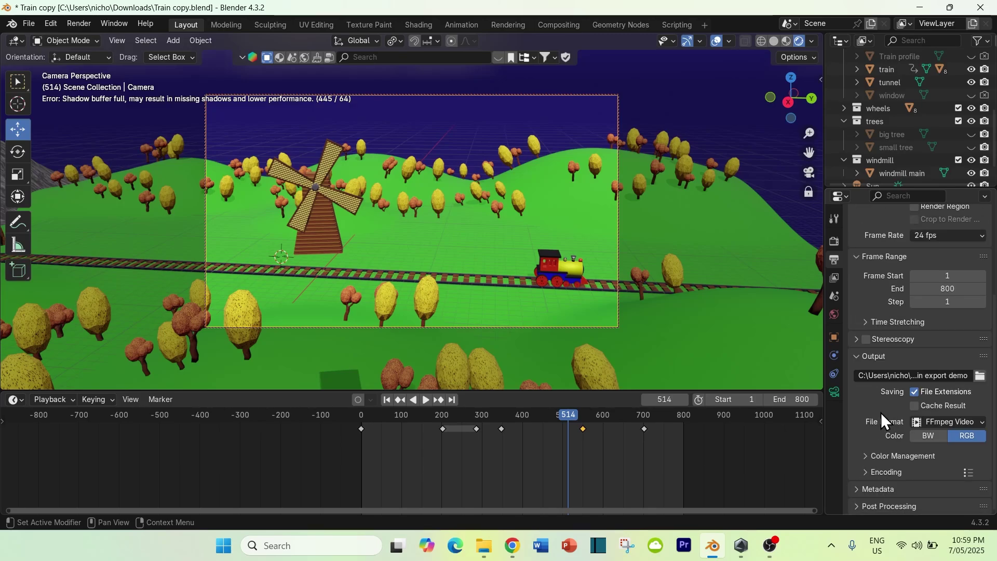
- With the camera's depth of field enabled, re-pick the train as its focus object and set the F-Stop to 25.2
{"action": "left_click", "coordinate": [834, 392]}
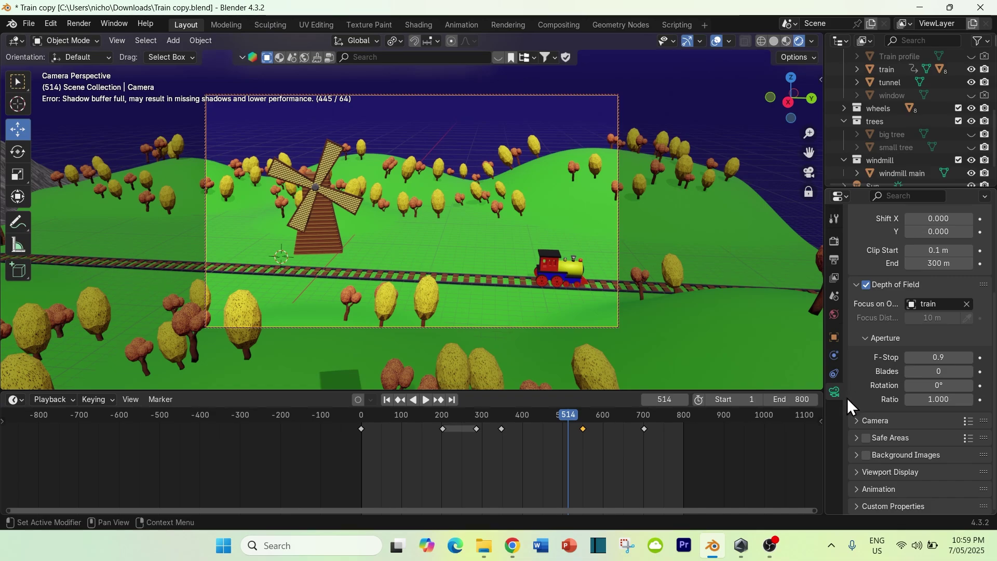
{"action": "scroll", "coordinate": [891, 135], "scroll_direction": "up", "scroll_amount": 5}
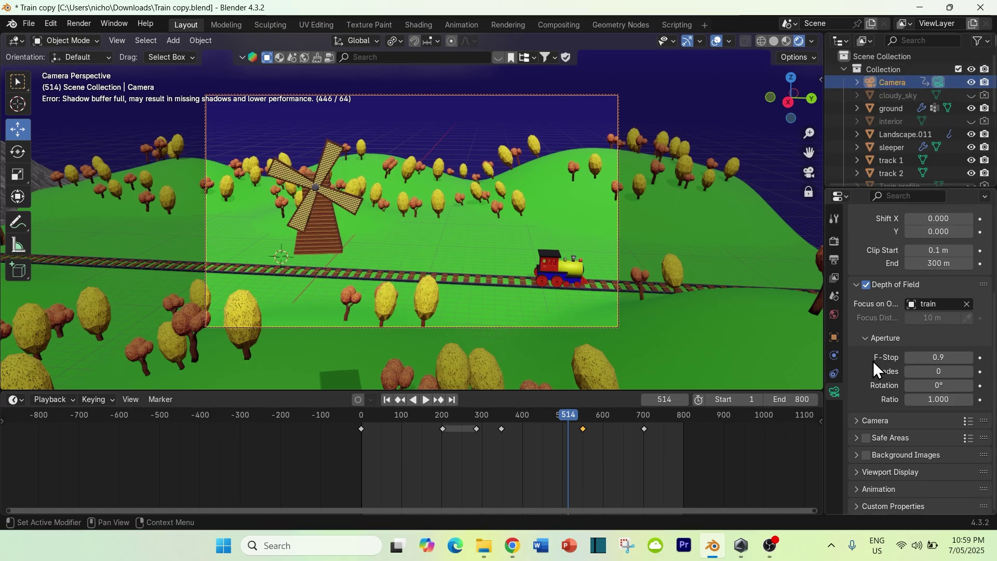
{"action": "scroll", "coordinate": [873, 361], "scroll_direction": "up", "scroll_amount": 2}
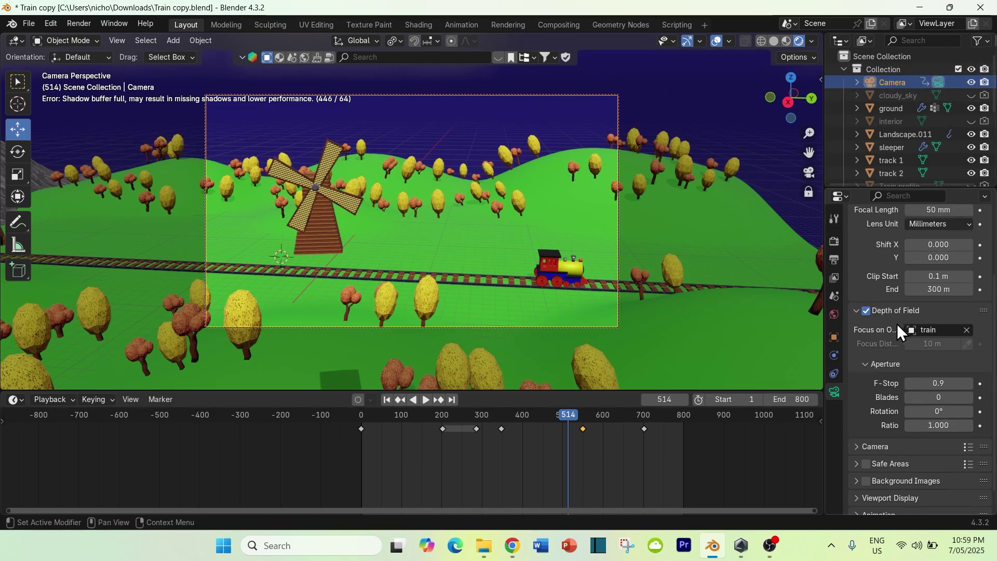
{"action": "left_click", "coordinate": [866, 310]}
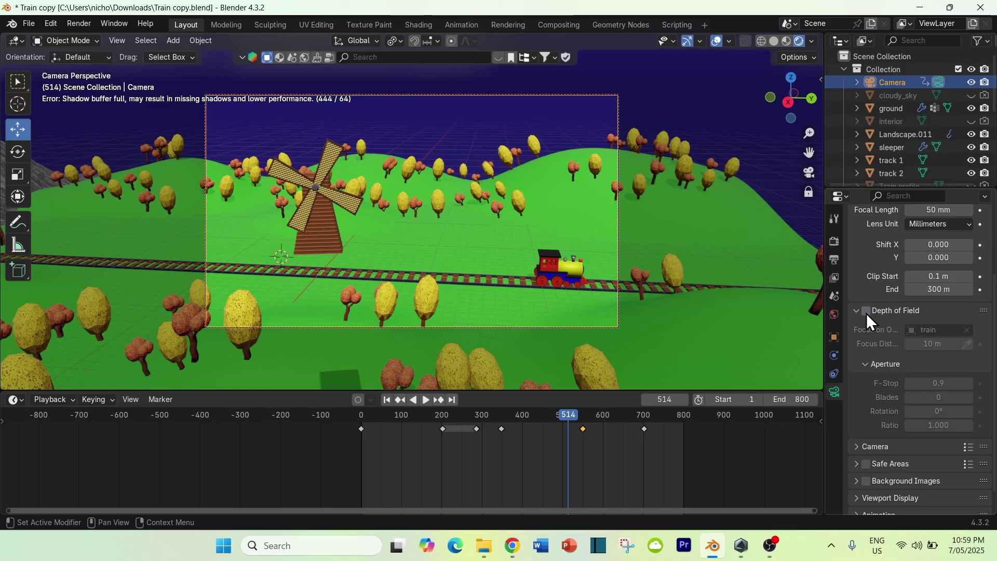
{"action": "left_click", "coordinate": [865, 311]}
{"action": "left_click", "coordinate": [967, 330]}
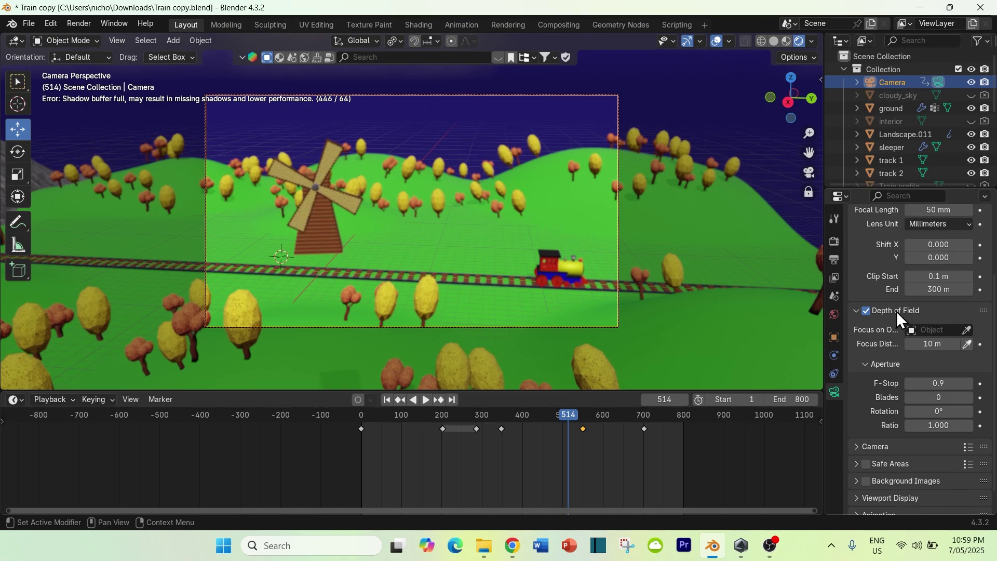
{"action": "left_click", "coordinate": [966, 329]}
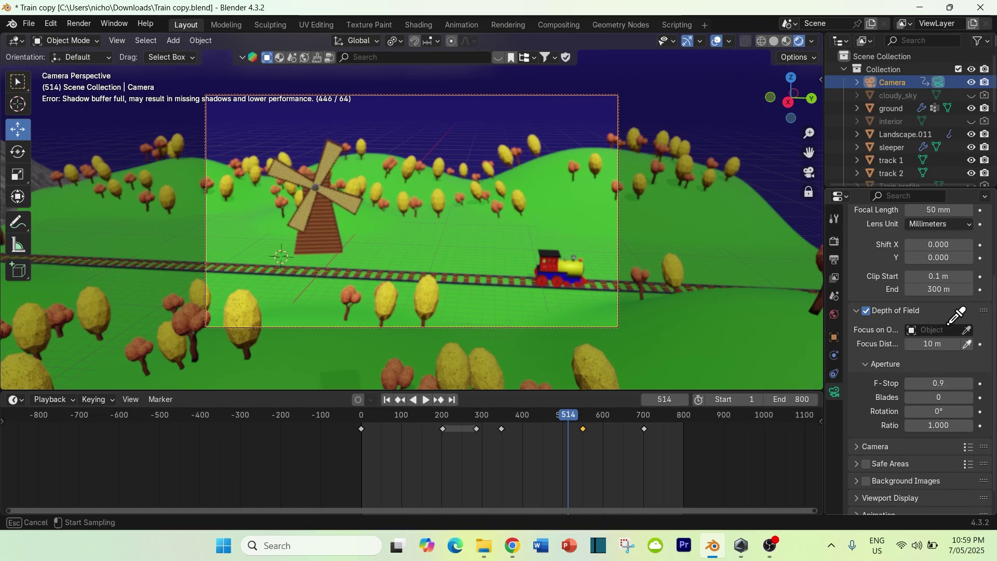
{"action": "left_click", "coordinate": [557, 260]}
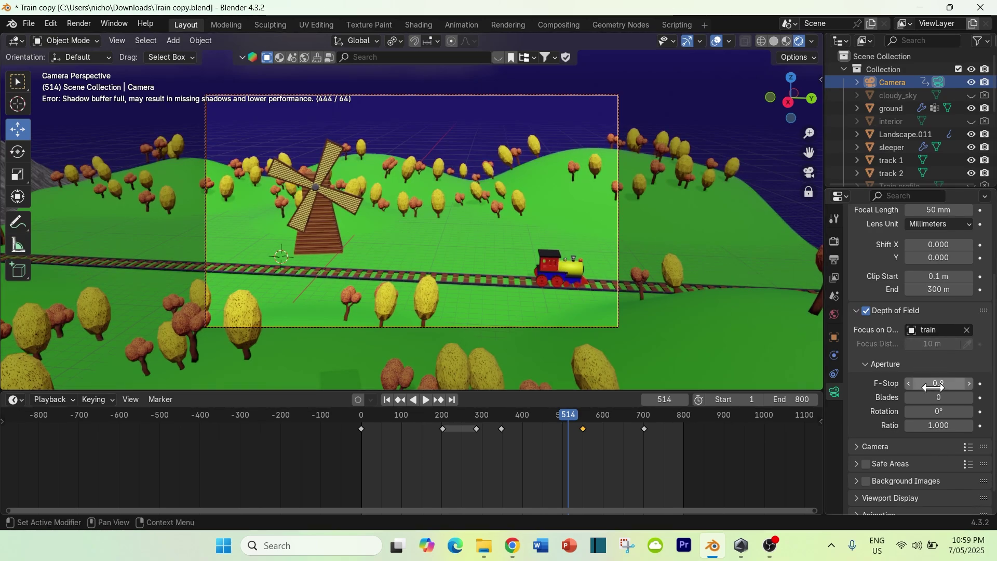
{"action": "left_click_drag", "start_coordinate": [931, 387], "coordinate": [996, 387]}
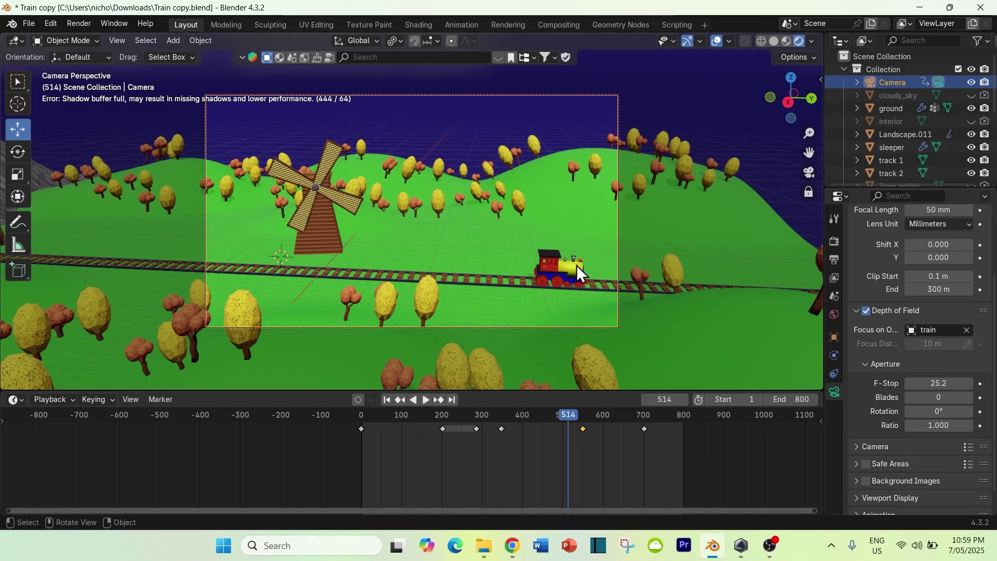
- Lower the camera's depth of field F-Stop to 1.0
{"action": "left_click_drag", "start_coordinate": [935, 384], "coordinate": [914, 383]}
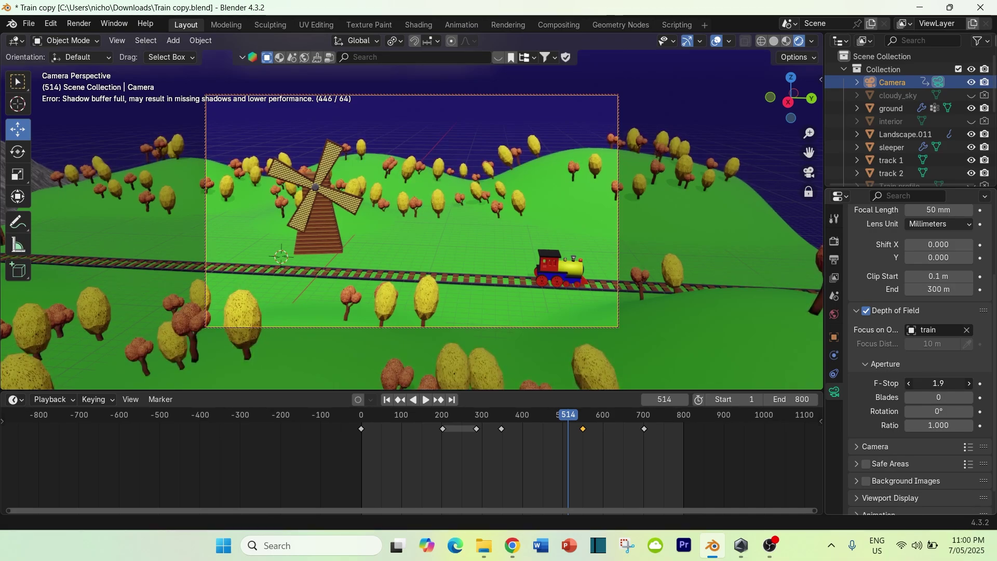
{"action": "left_click_drag", "start_coordinate": [914, 383], "coordinate": [910, 384]}
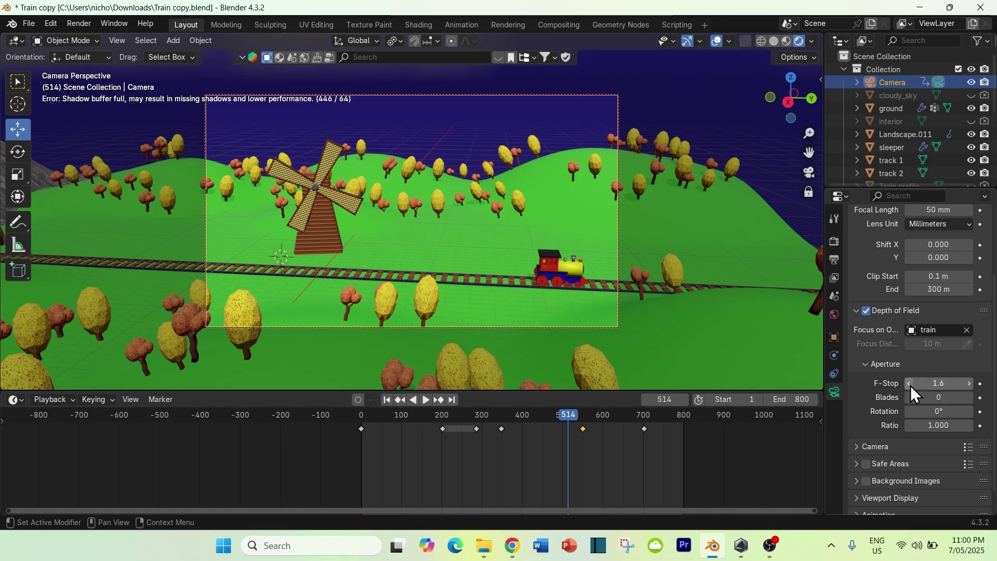
{"action": "left_click_drag", "start_coordinate": [906, 384], "coordinate": [902, 384]}
- Play the animation from the tunnel exit to the windmill to check the depth of field blur, stopping at frame 386
{"action": "left_click_drag", "start_coordinate": [567, 428], "coordinate": [475, 424]}
{"action": "key", "text": "space"}
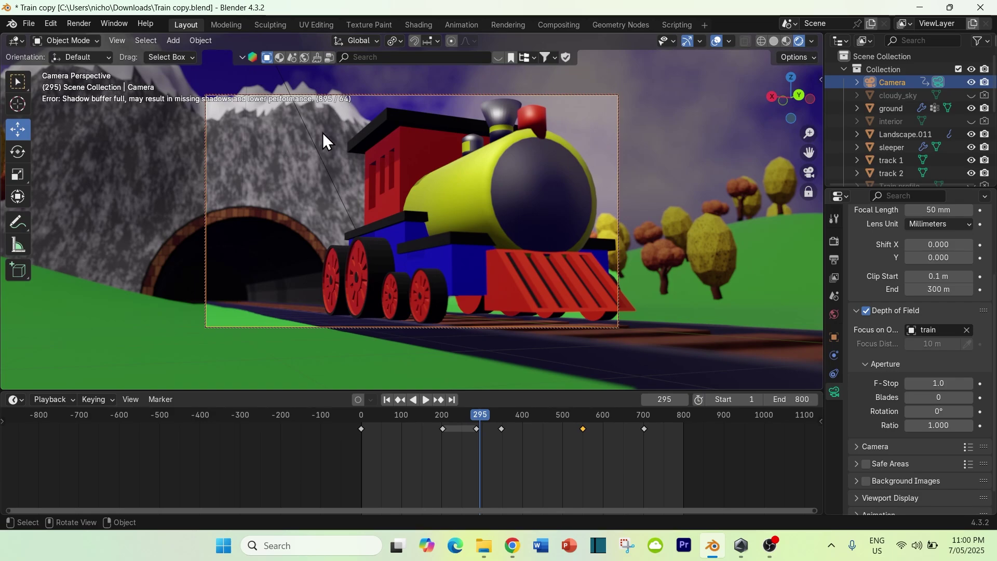
{"action": "key", "text": "space"}
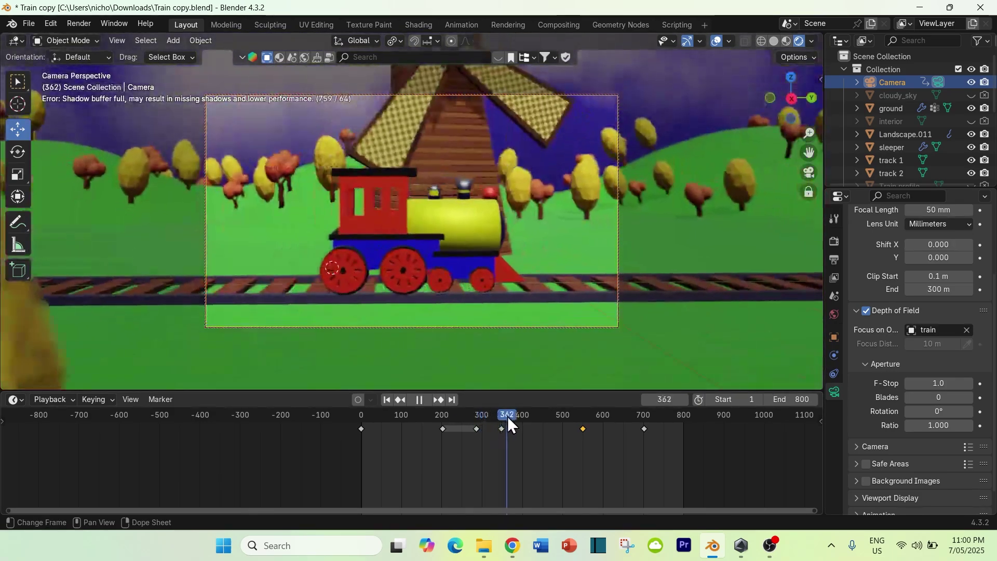
{"action": "key", "text": "space"}
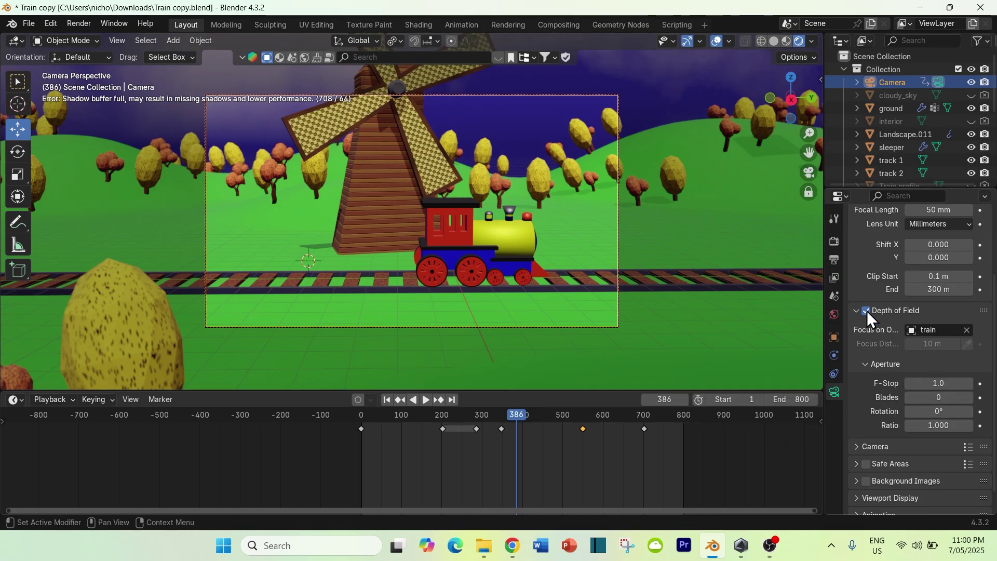
- Review the EEVEE render settings, including sampling, shadows, Motion Blur and color management
{"action": "scroll", "coordinate": [880, 286], "scroll_direction": "up", "scroll_amount": 5}
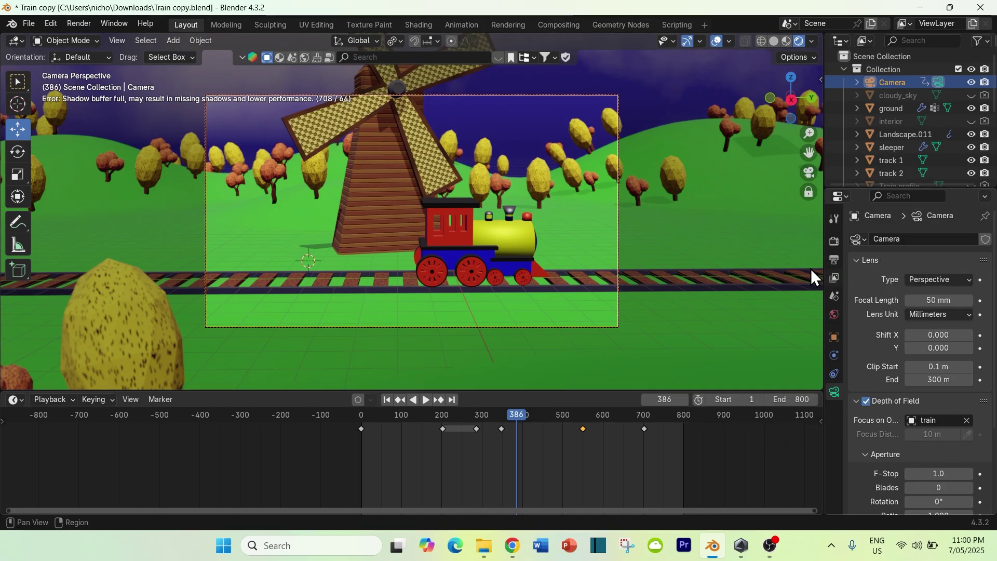
{"action": "left_click", "coordinate": [834, 241]}
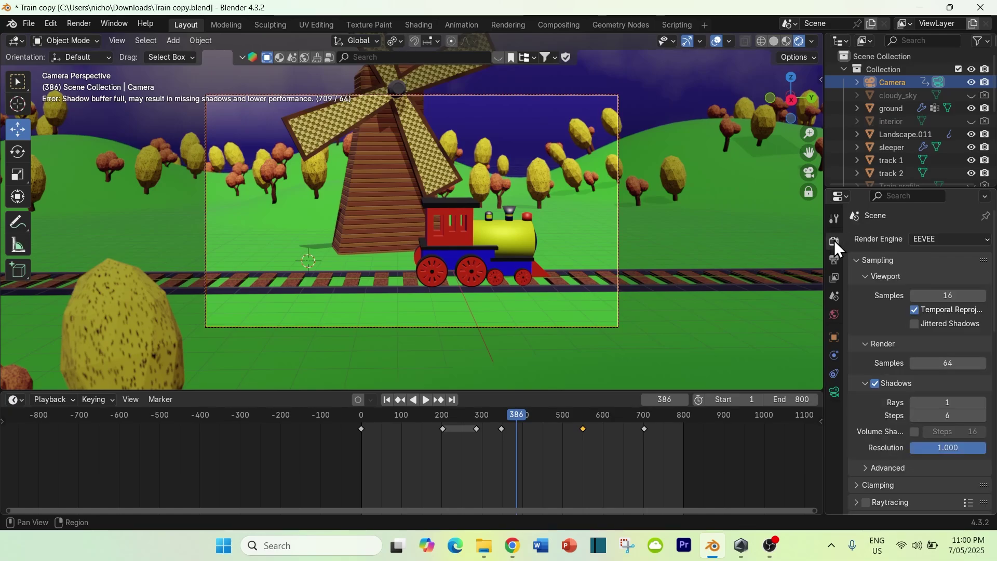
{"action": "scroll", "coordinate": [880, 309], "scroll_direction": "down", "scroll_amount": 10}
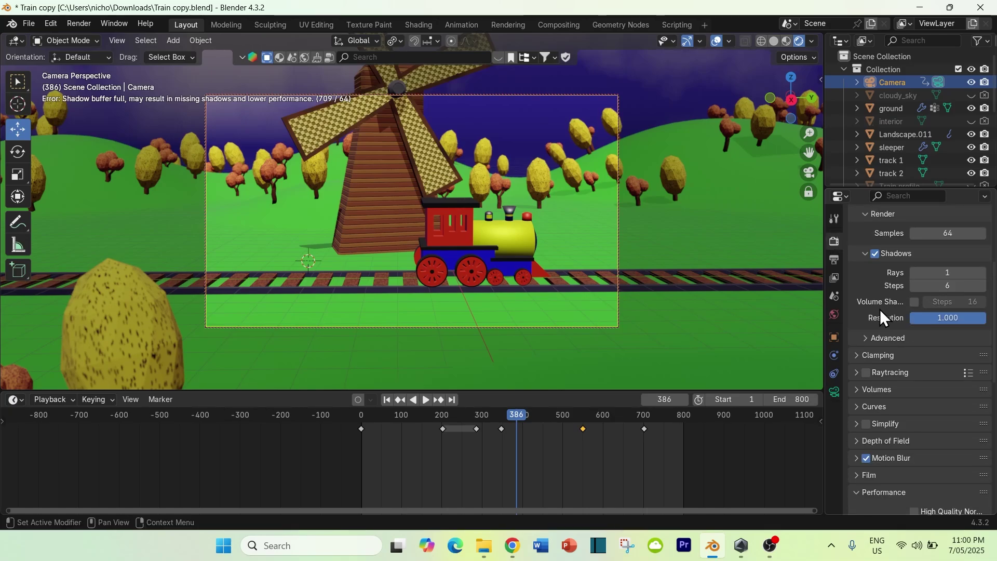
{"action": "scroll", "coordinate": [879, 310], "scroll_direction": "down", "scroll_amount": 5}
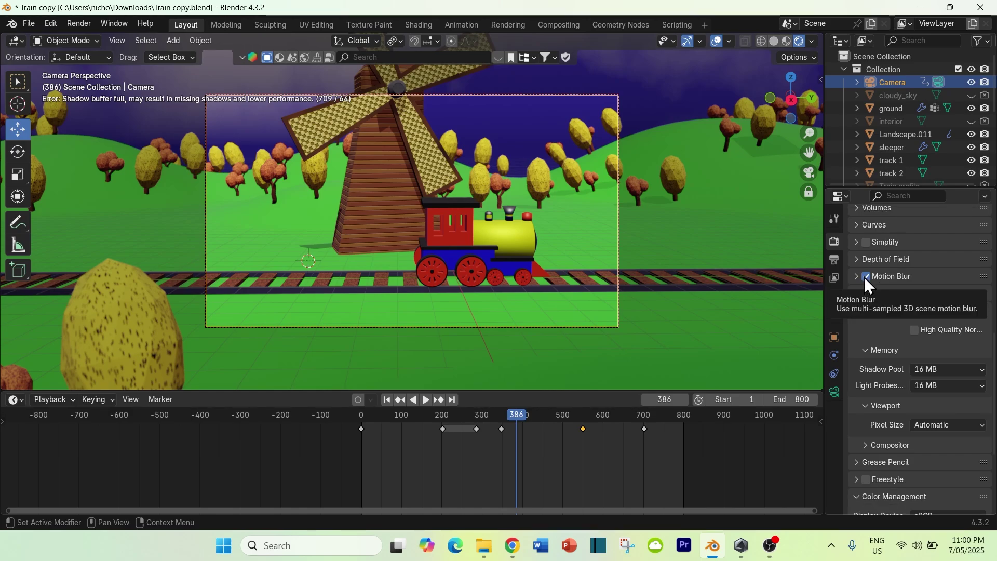
{"action": "scroll", "coordinate": [867, 392], "scroll_direction": "down", "scroll_amount": 7}
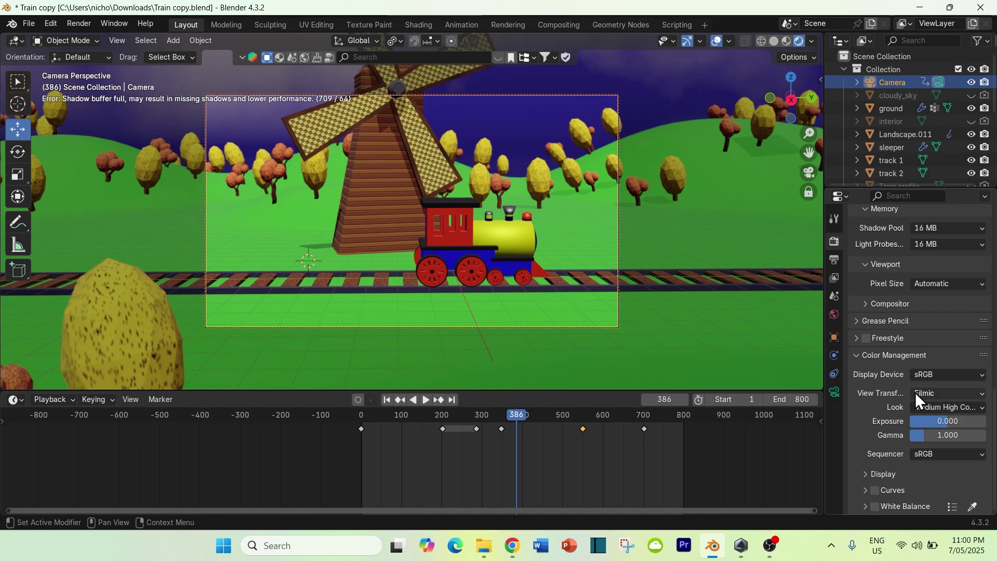
- Try the High Contrast and Very High Contrast looks in the render's color management, and return to Medium High Contrast
{"action": "left_click", "coordinate": [943, 395]}
{"action": "left_click", "coordinate": [945, 407]}
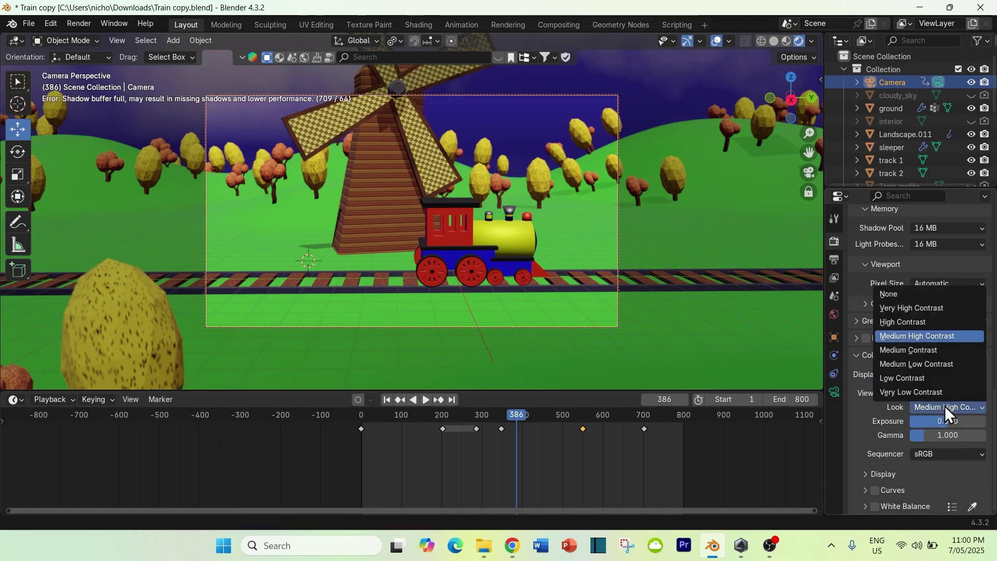
{"action": "left_click", "coordinate": [907, 322]}
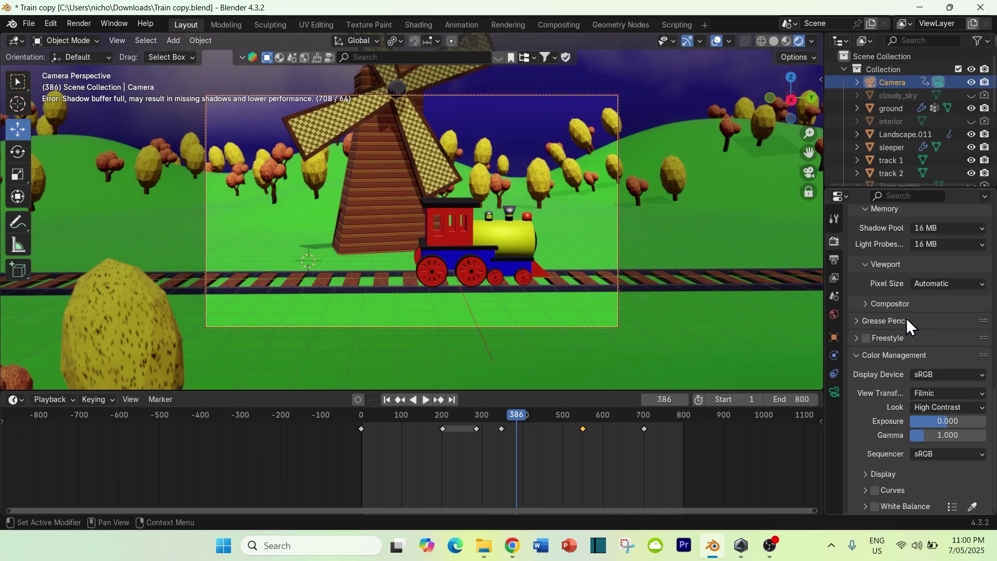
{"action": "left_click", "coordinate": [935, 408]}
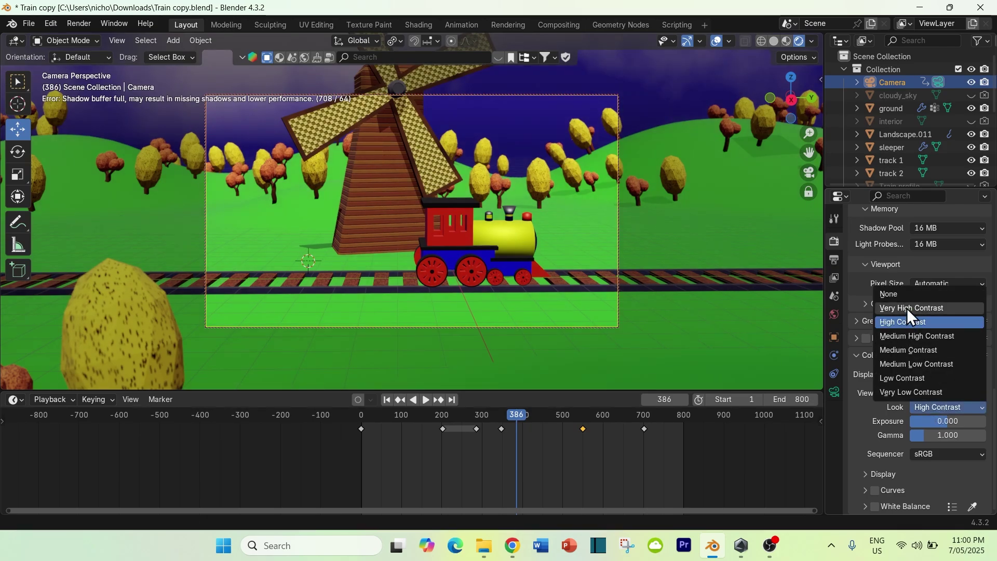
{"action": "left_click", "coordinate": [907, 308]}
{"action": "left_click", "coordinate": [941, 405]}
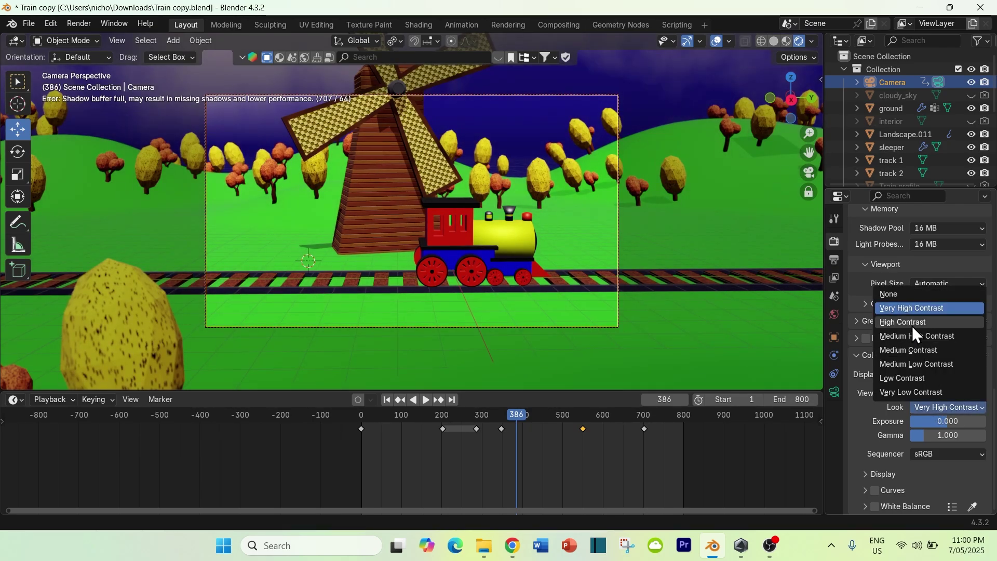
{"action": "left_click", "coordinate": [911, 339]}
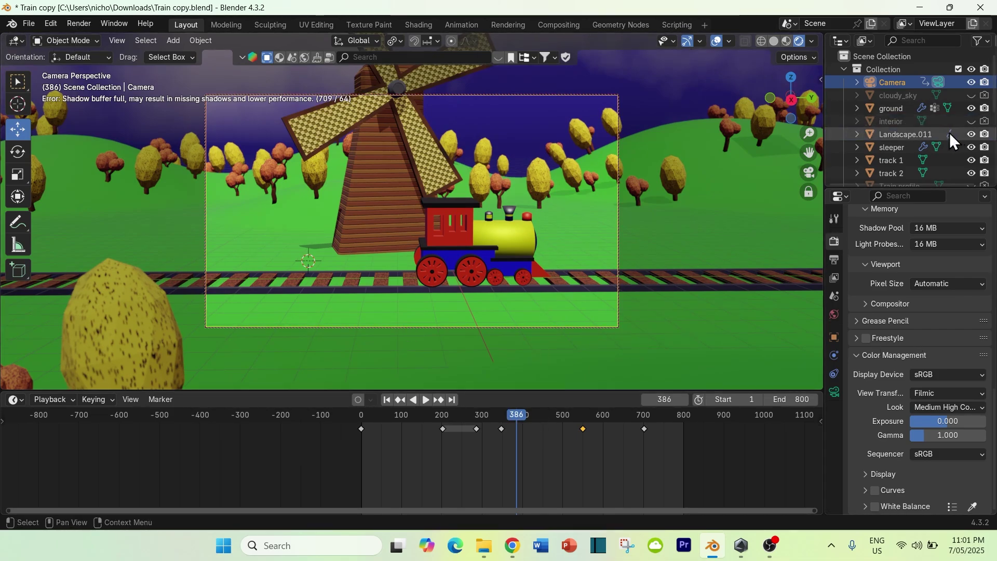
- Check the render visibility of the scene's objects, including the train, tunnel, wheels, trees and windmill
{"action": "scroll", "coordinate": [905, 137], "scroll_direction": "down", "scroll_amount": 2}
{"action": "scroll", "coordinate": [906, 144], "scroll_direction": "down", "scroll_amount": 2}
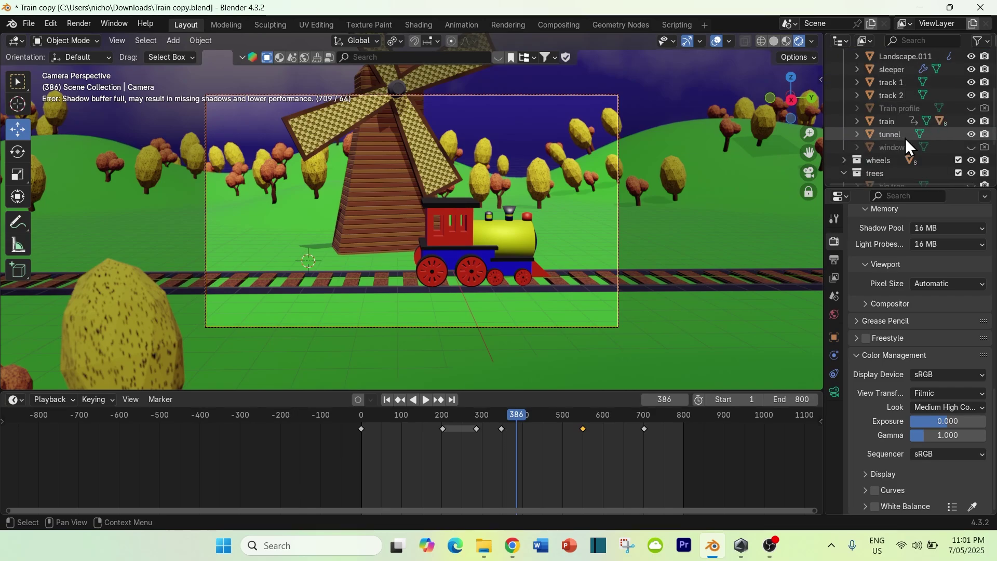
{"action": "scroll", "coordinate": [906, 138], "scroll_direction": "down", "scroll_amount": 4}
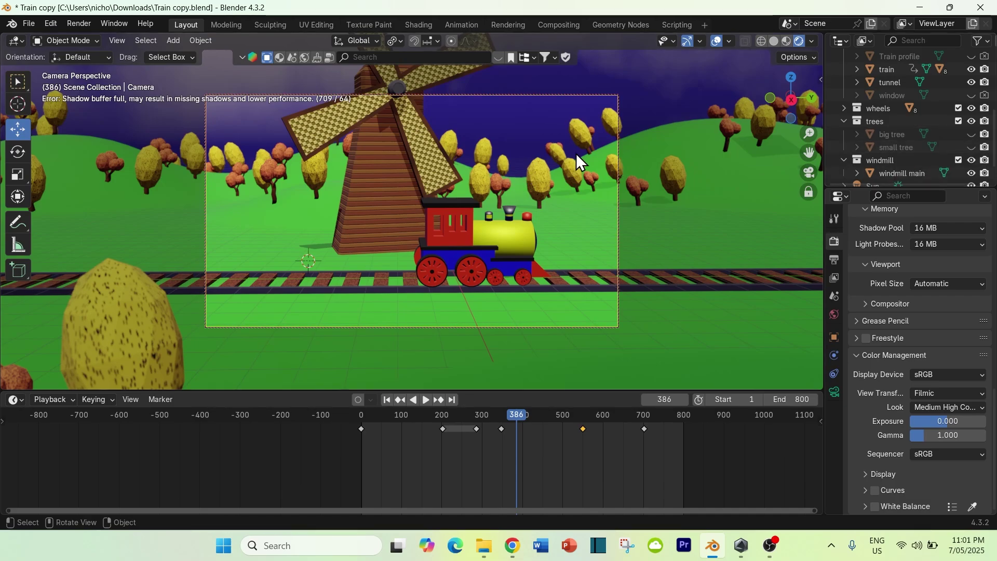
- Render a still test image of frame 386, inspect the full picture, and close the render window
{"action": "left_click", "coordinate": [76, 22]}
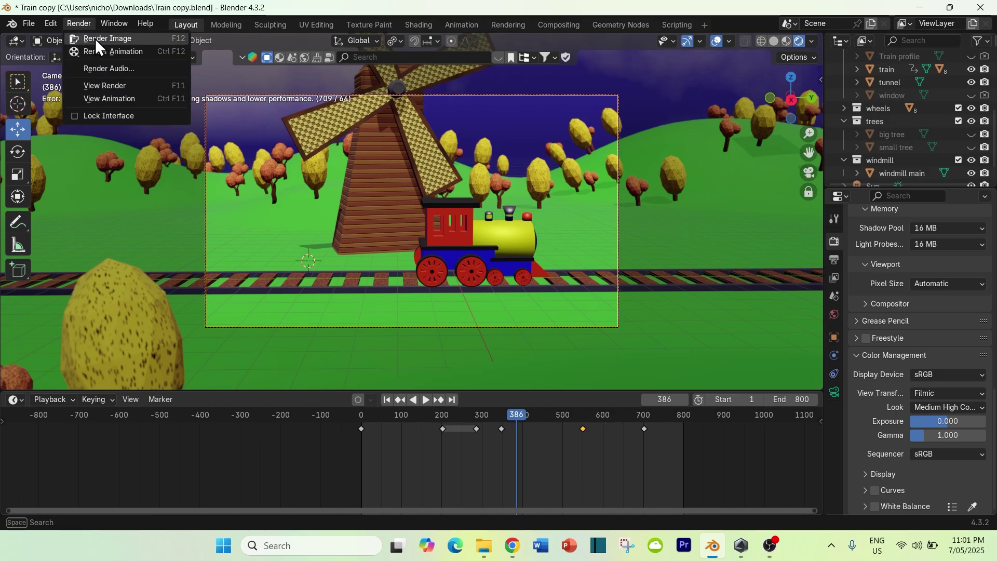
{"action": "left_click", "coordinate": [96, 38]}
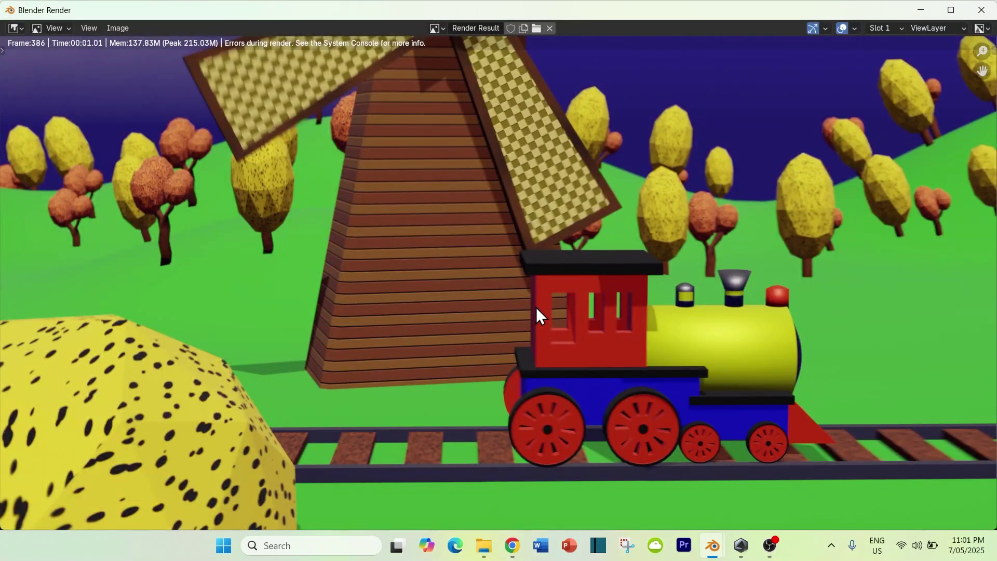
{"action": "scroll", "coordinate": [579, 307], "scroll_direction": "down", "scroll_amount": 2}
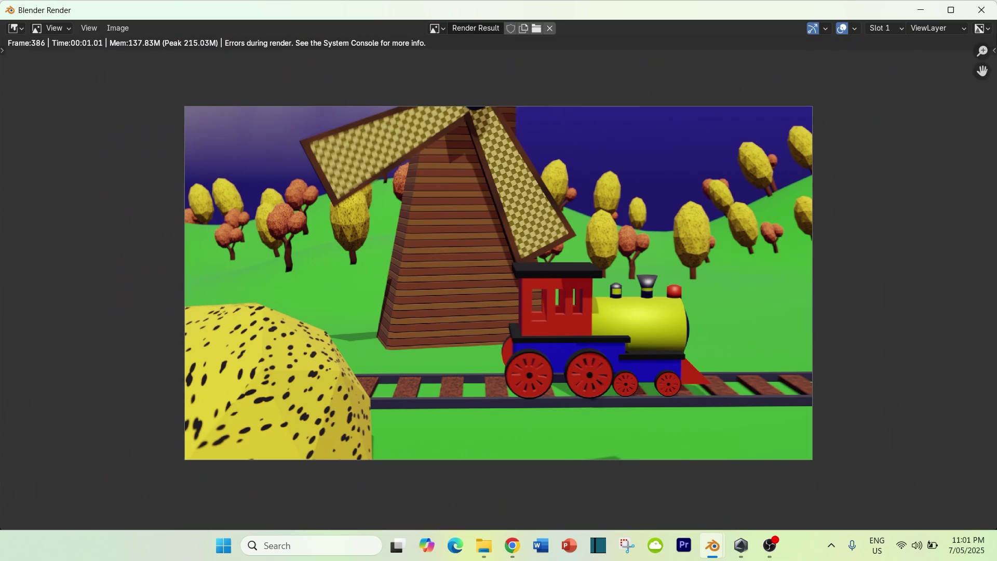
{"action": "left_click", "coordinate": [982, 10]}
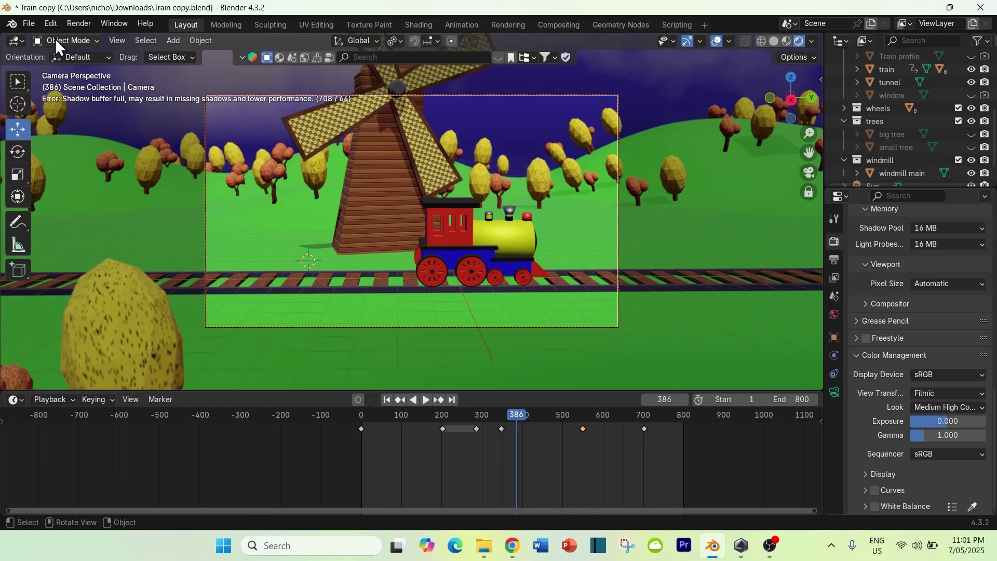
- Render the full animation to video and fit the whole frame in the render window
{"action": "left_click", "coordinate": [76, 24]}
{"action": "left_click", "coordinate": [79, 24]}
{"action": "left_click", "coordinate": [93, 48]}
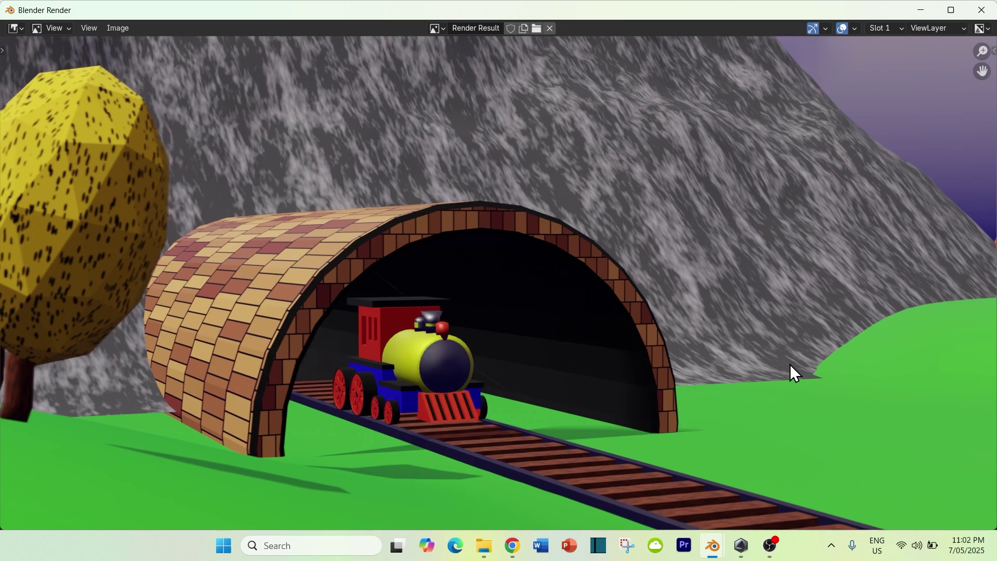
{"action": "scroll", "coordinate": [791, 364], "scroll_direction": "down", "scroll_amount": 2}
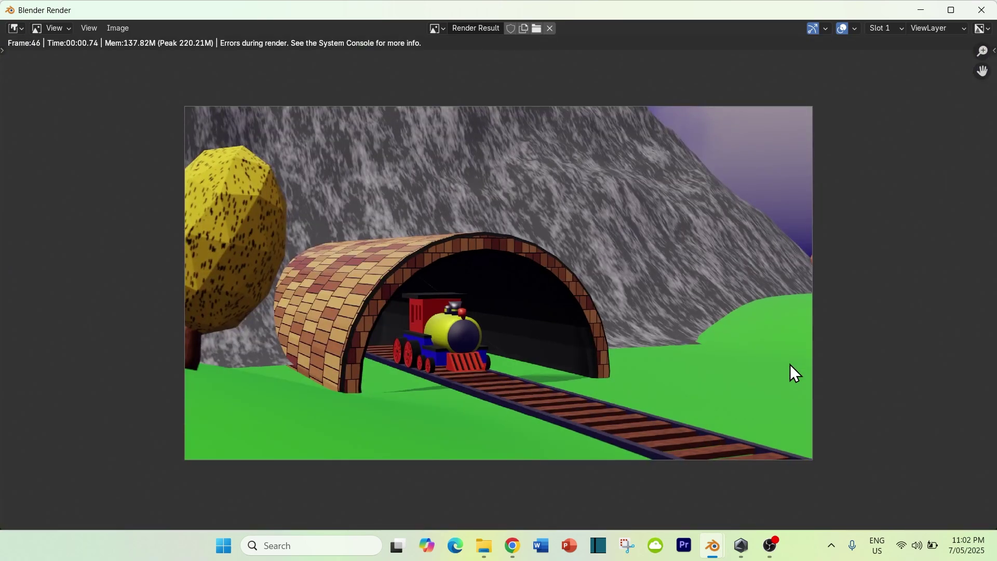